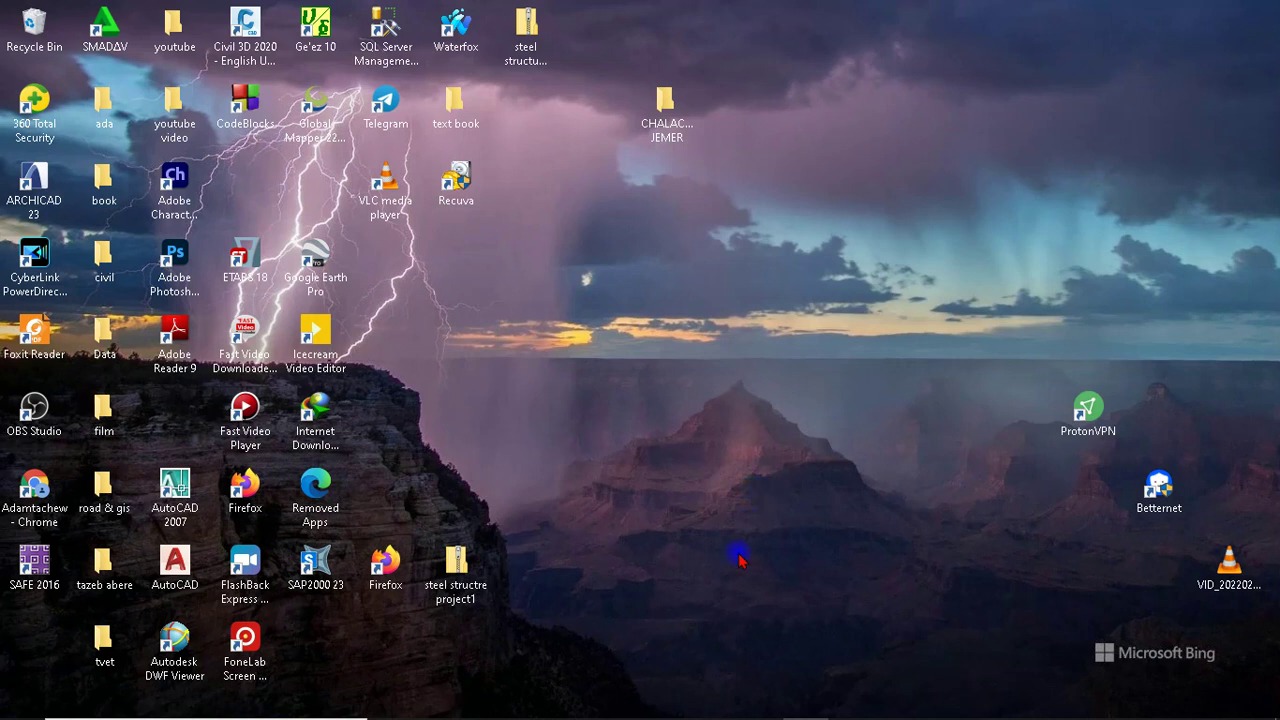
Step: Restore the Google Chrome window from the taskbar, showing its New Tab page
mouse_move(742, 714)
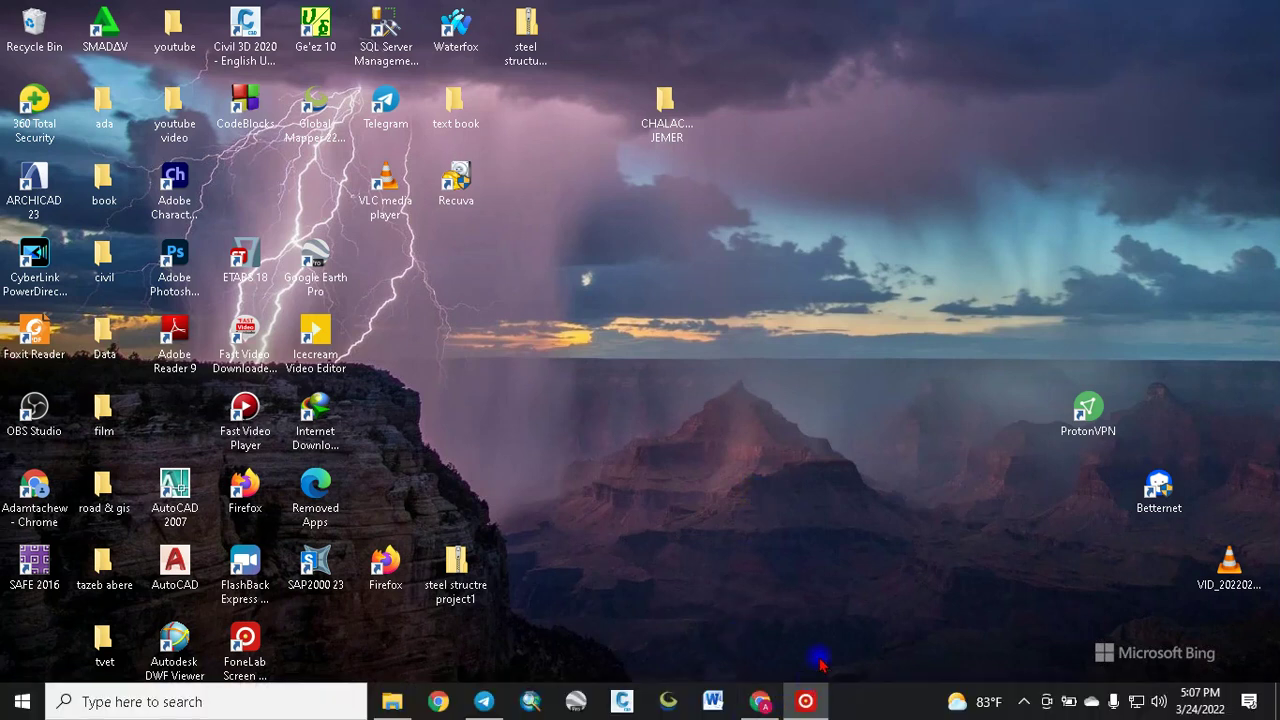
click(764, 704)
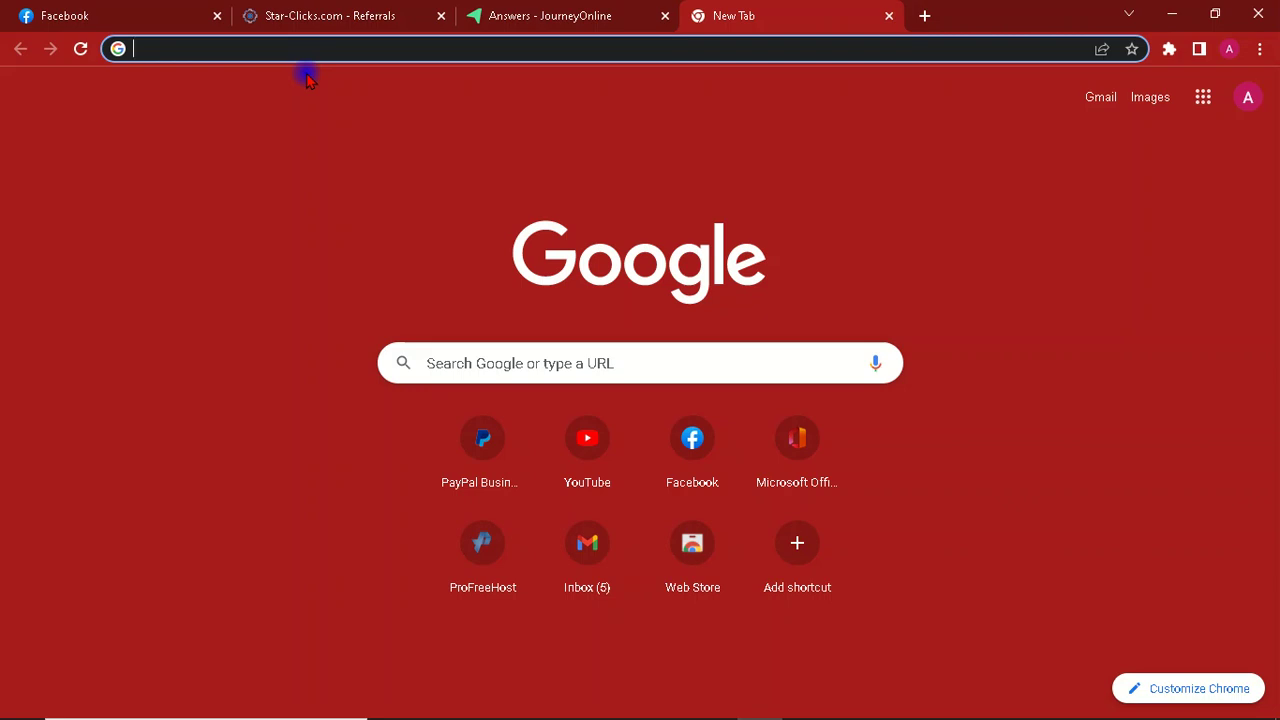
Step: Search Google for 'start-clicks' and follow the Star-Clicks Sign Up sitelink
text(s)
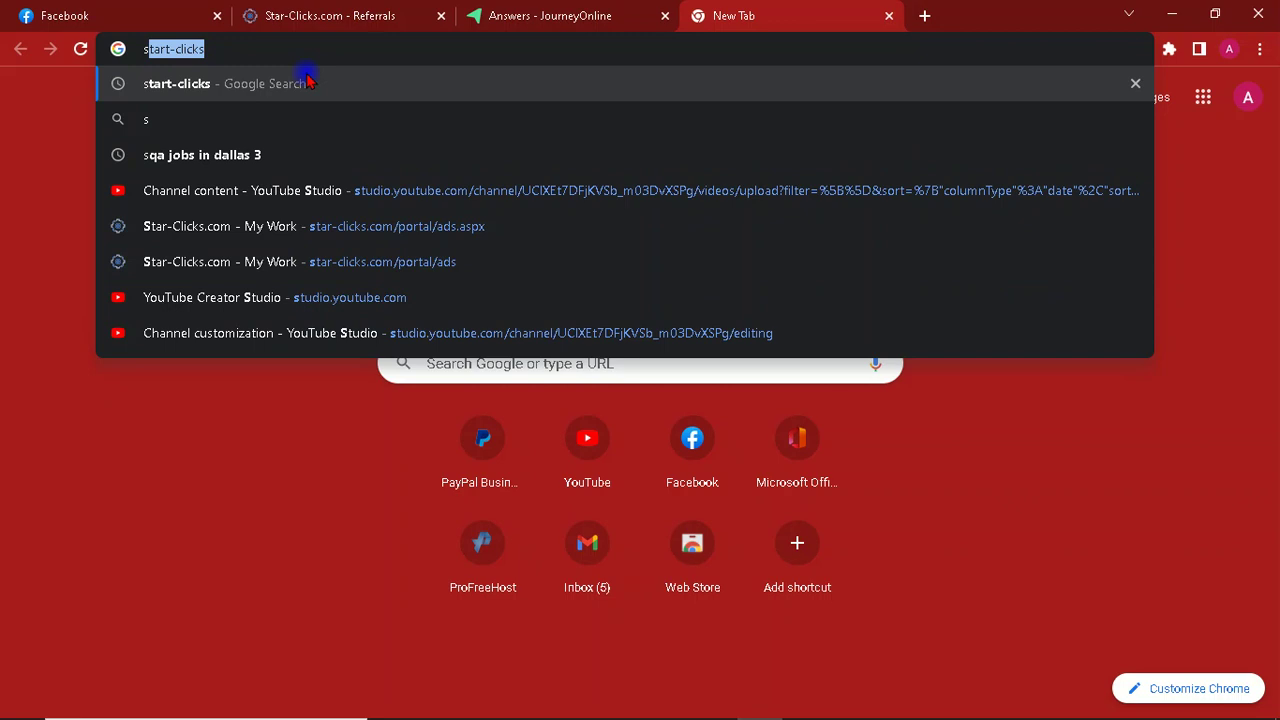
click(218, 86)
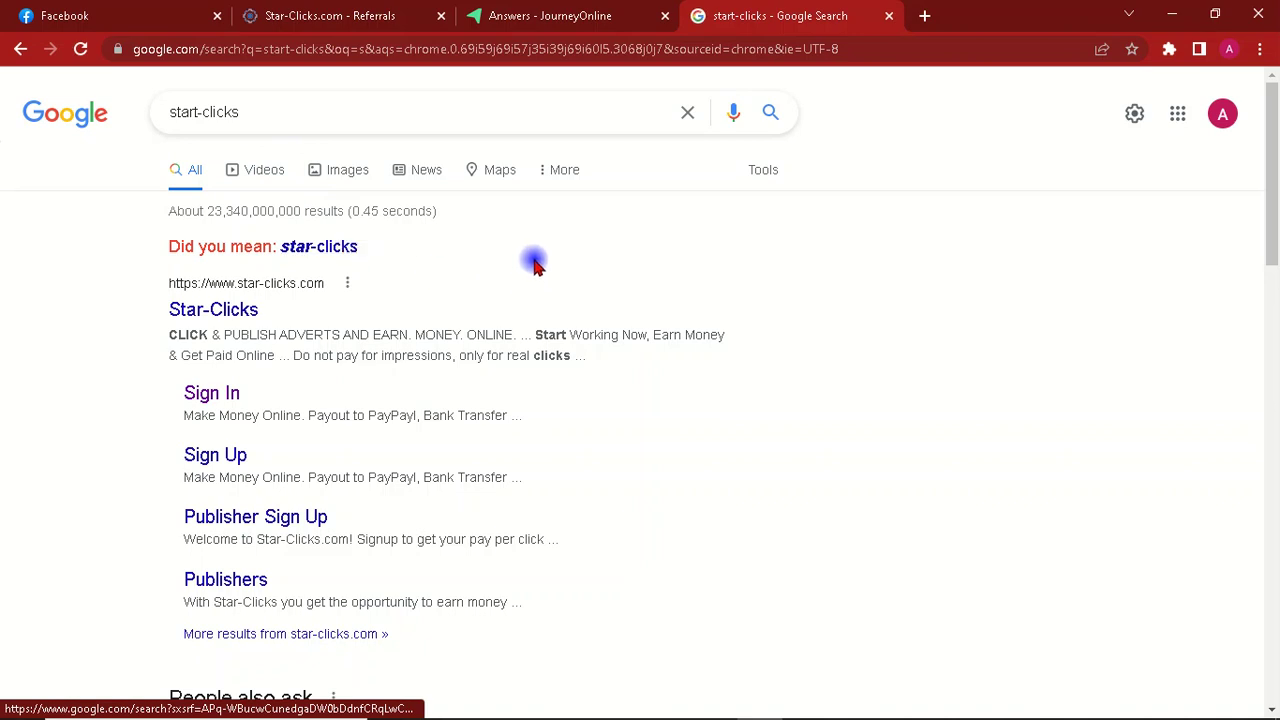
click(215, 456)
click(213, 400)
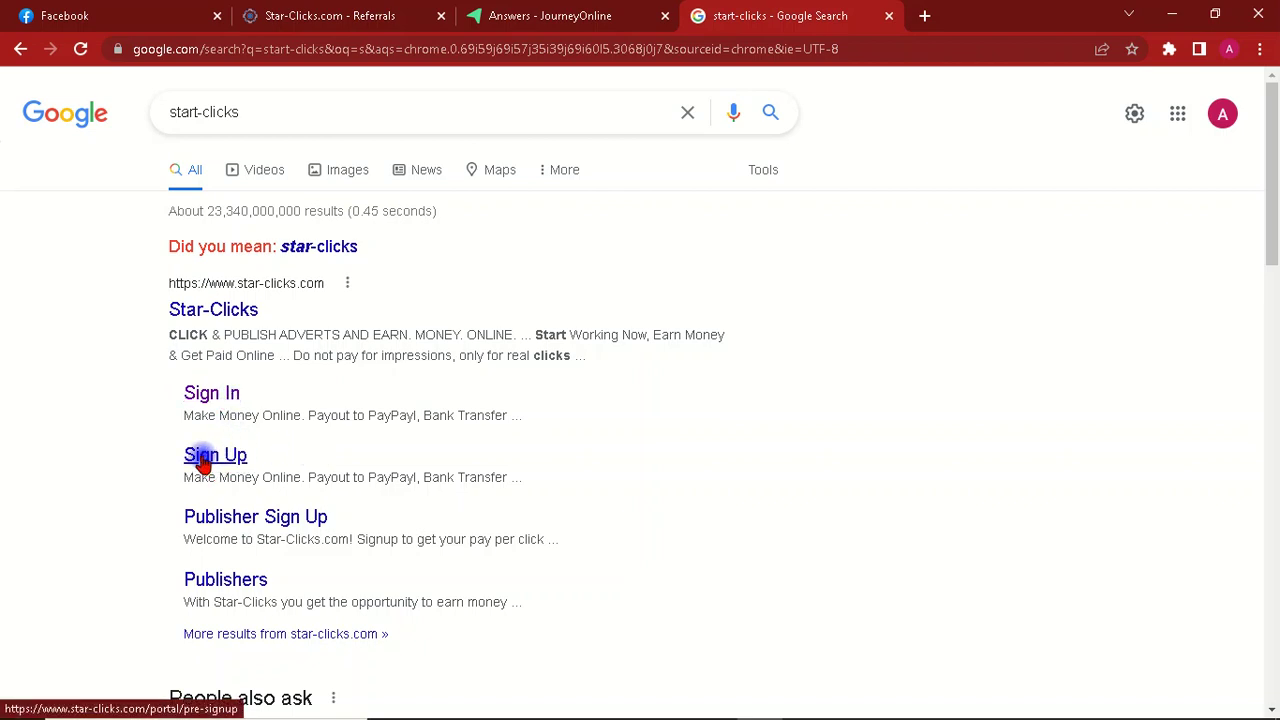
Step: Choose PUBLISHER SIGN UP on the account type page to open the publisher form
click(203, 462)
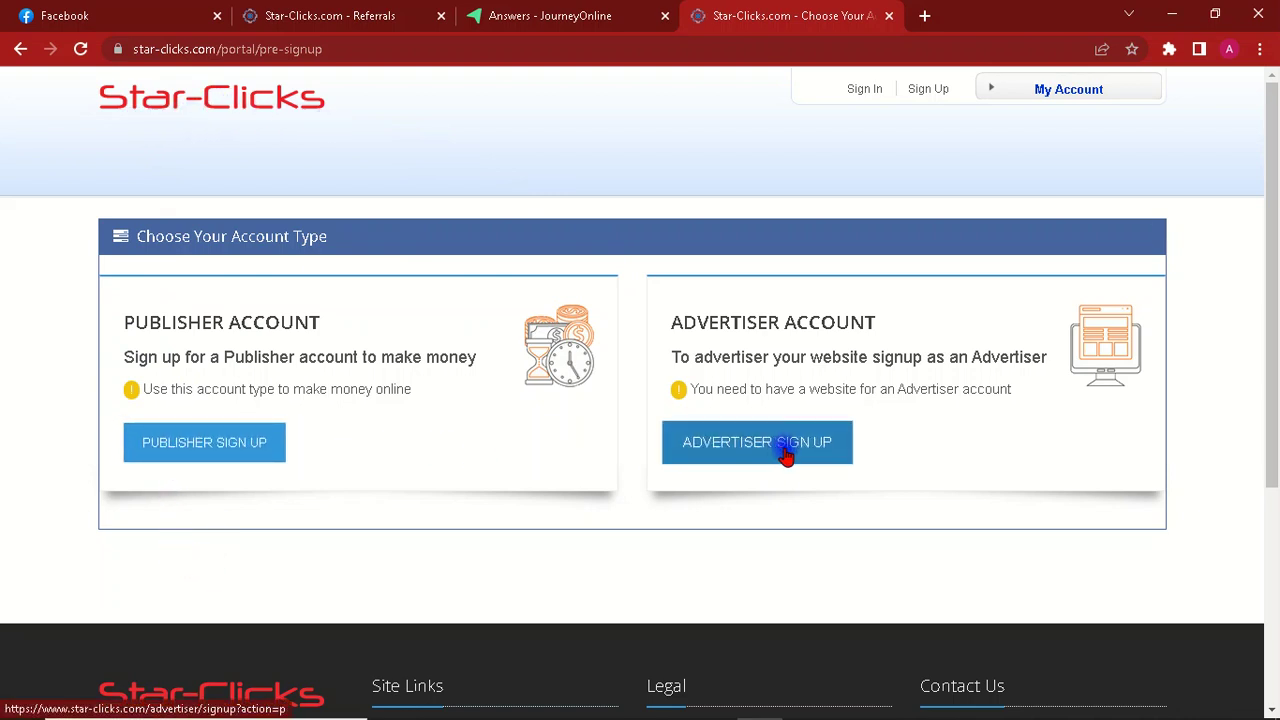
click(178, 450)
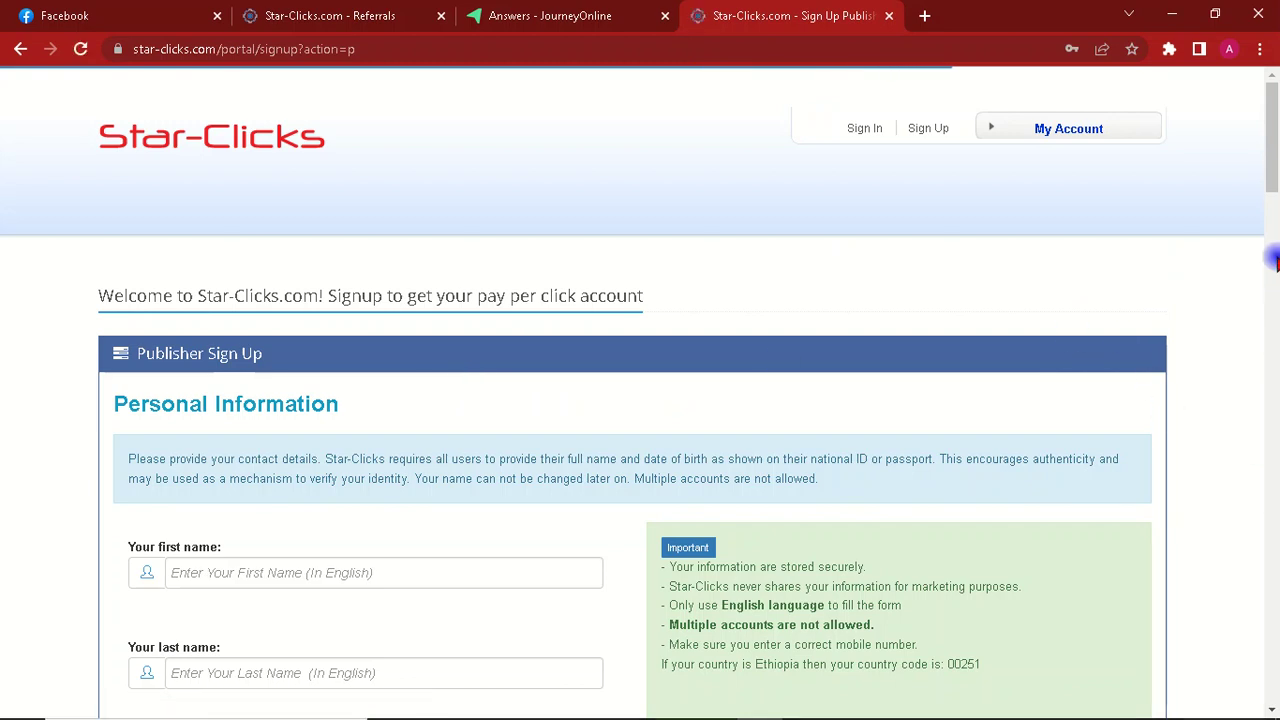
Step: Enter the user's first name and last name on the publisher sign-up form
scroll(1270, 234, down, 2)
scroll(1272, 218, down, 1)
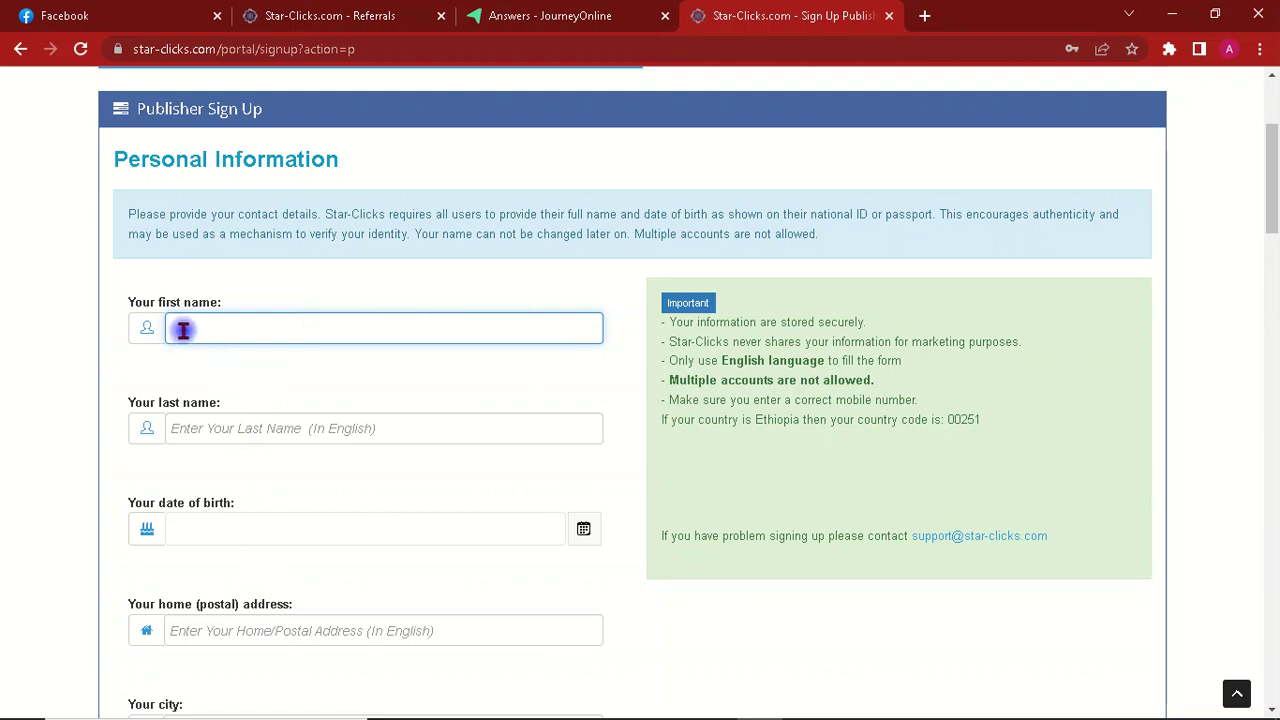
click(222, 431)
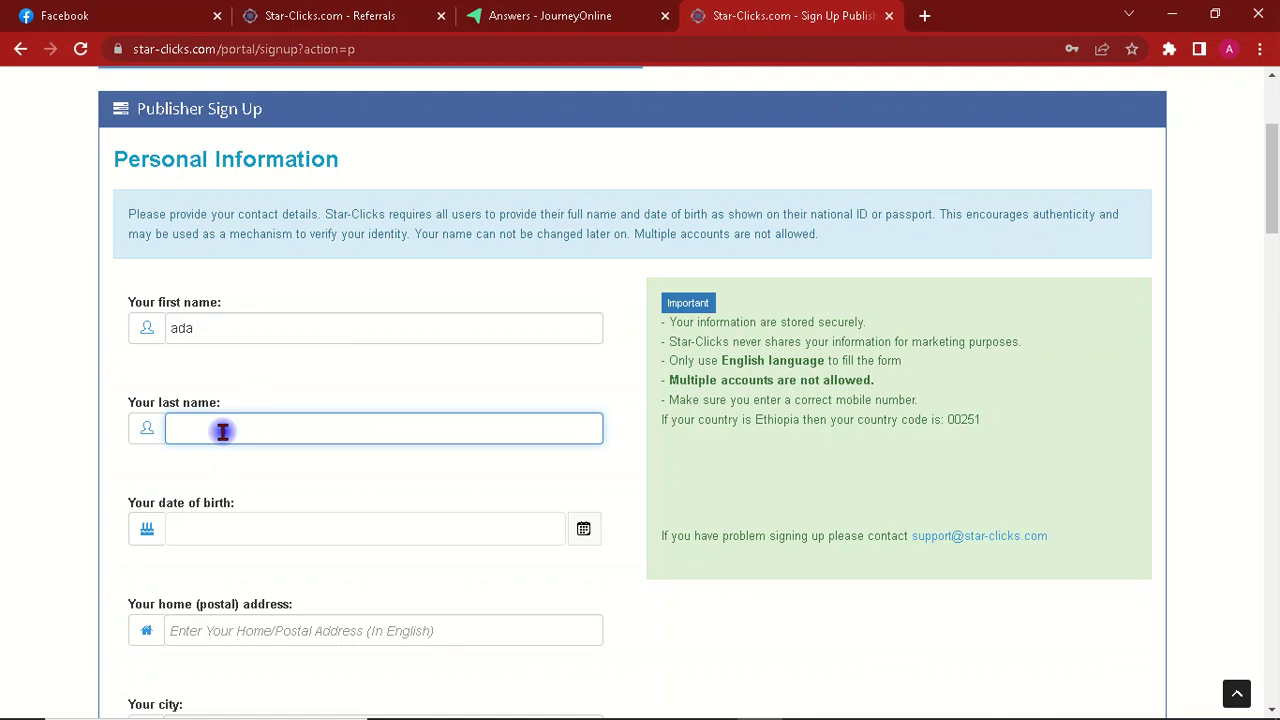
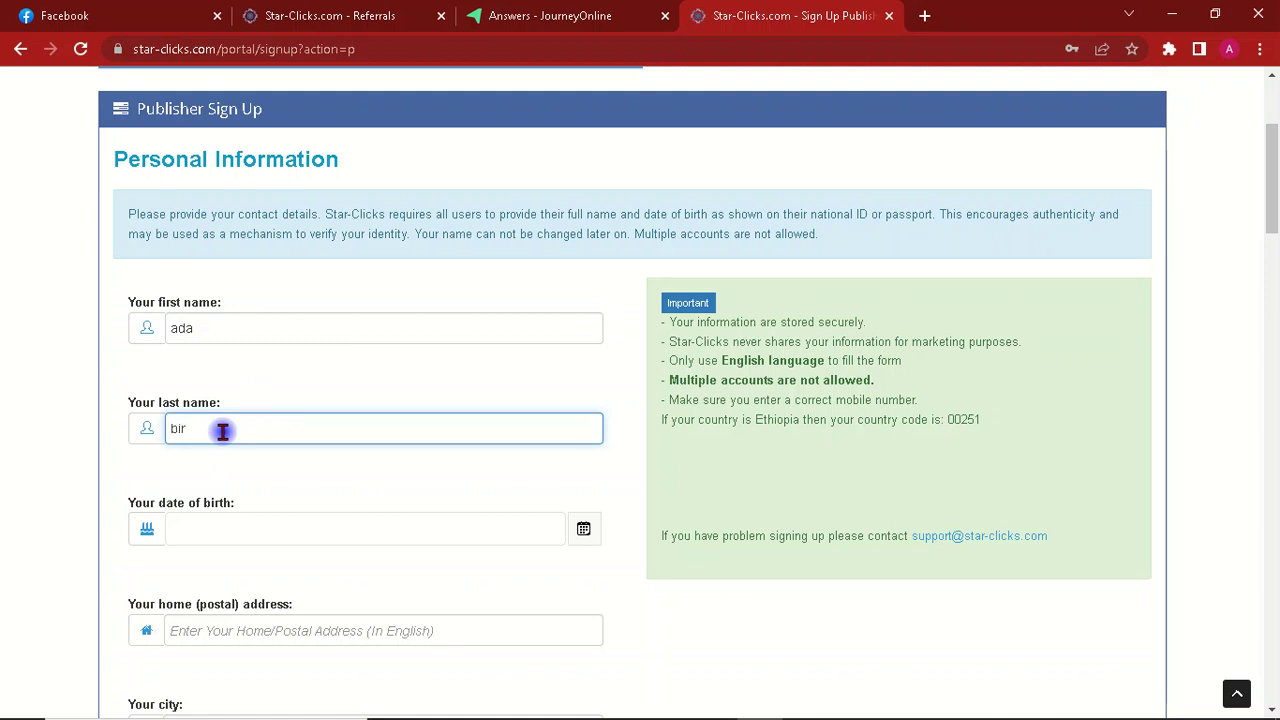
drag(1268, 222, 1248, 237)
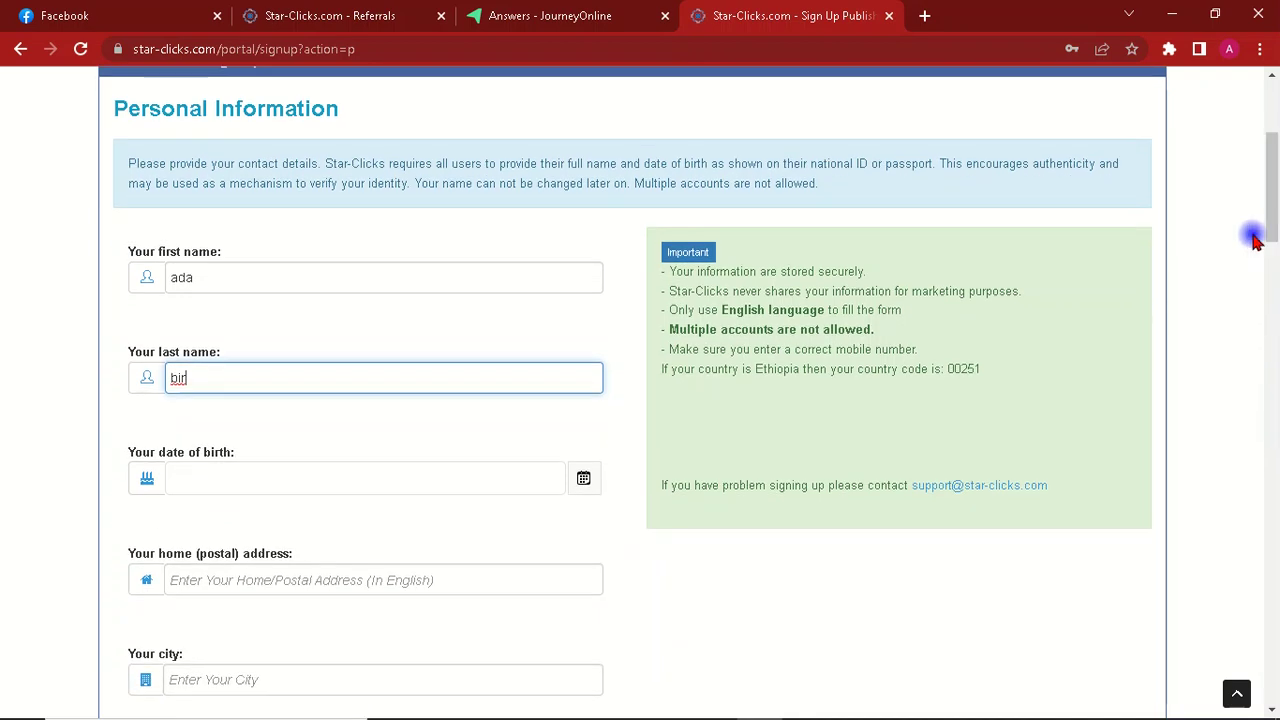
click(179, 478)
click(583, 480)
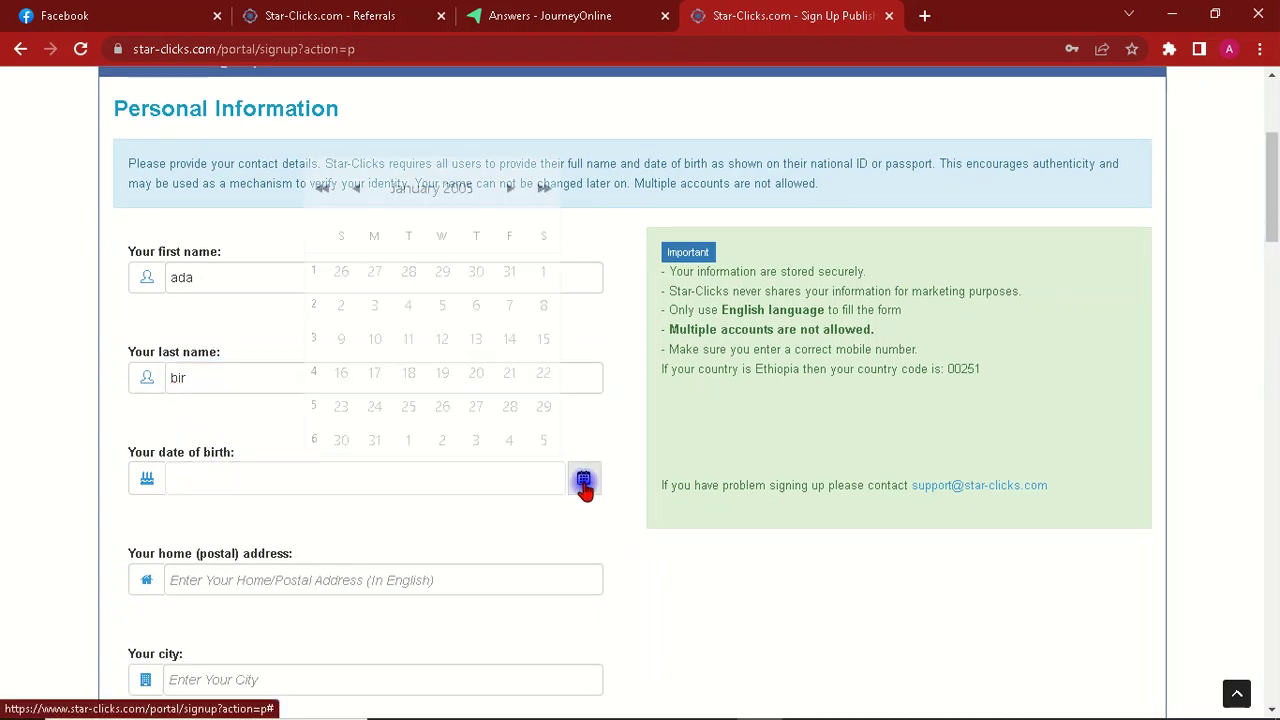
click(373, 273)
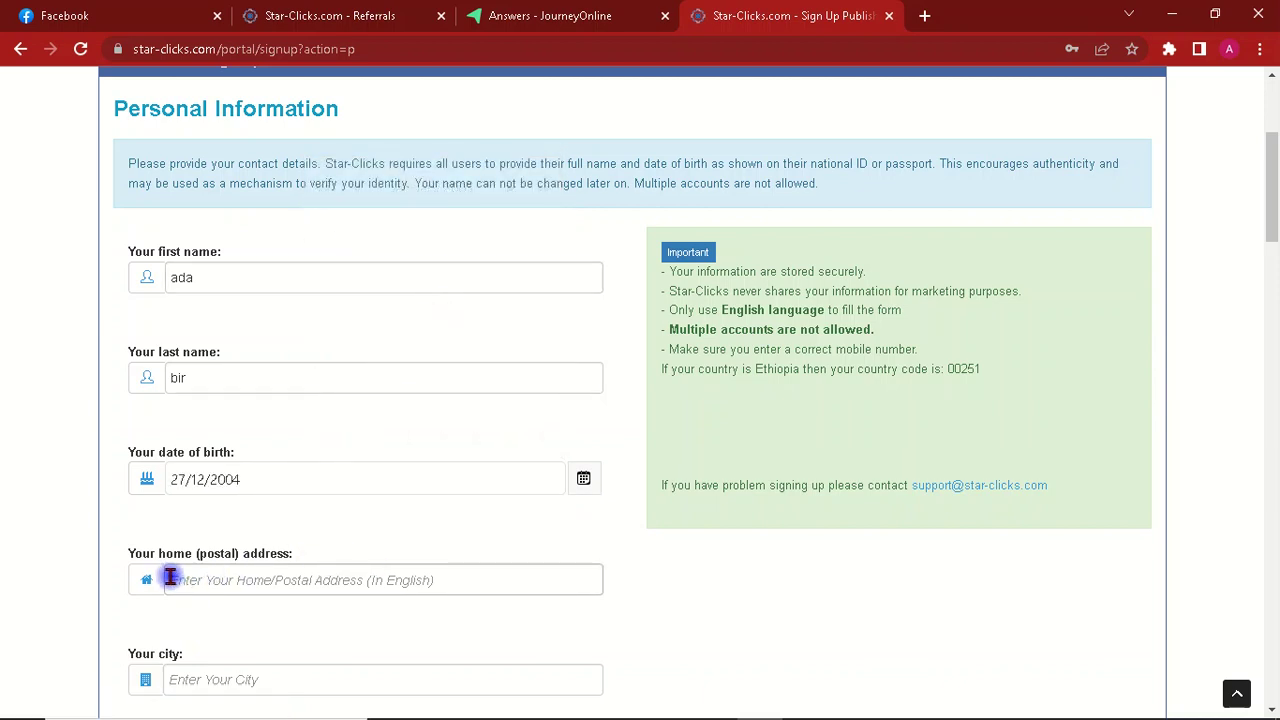
Step: Fill in the home address, city and zip code fields of the contact details
click(237, 580)
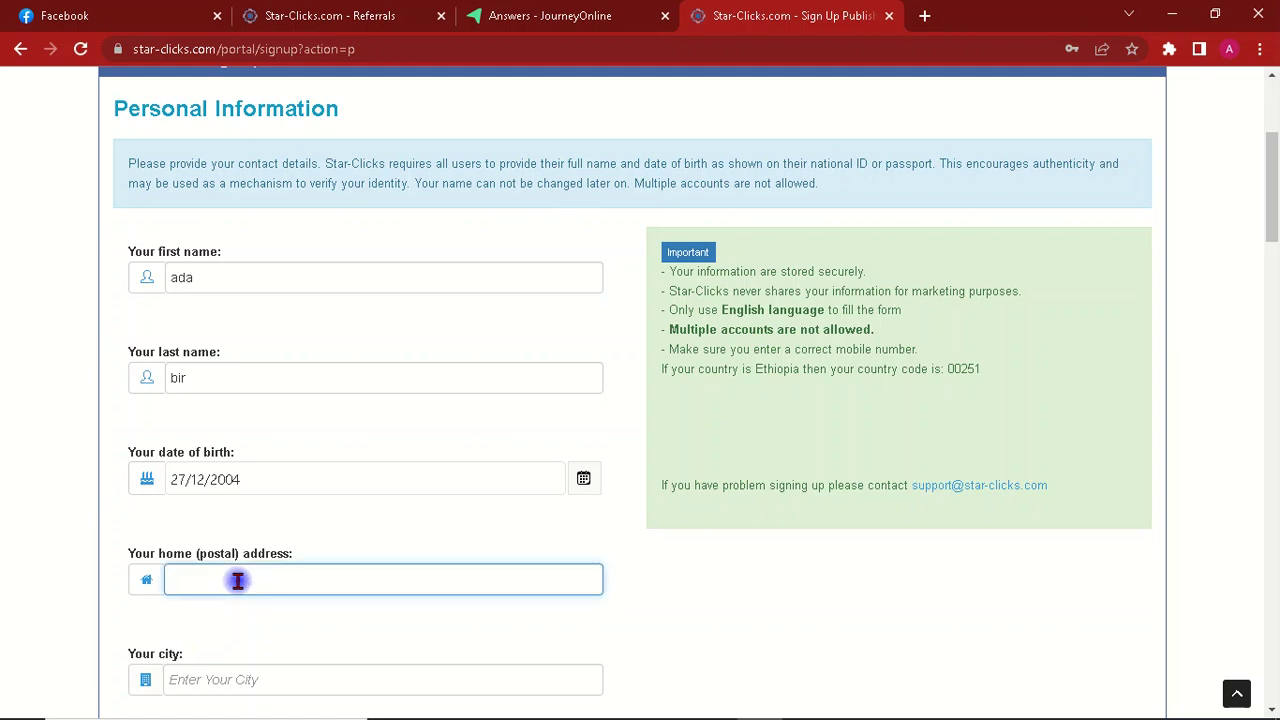
text(1)
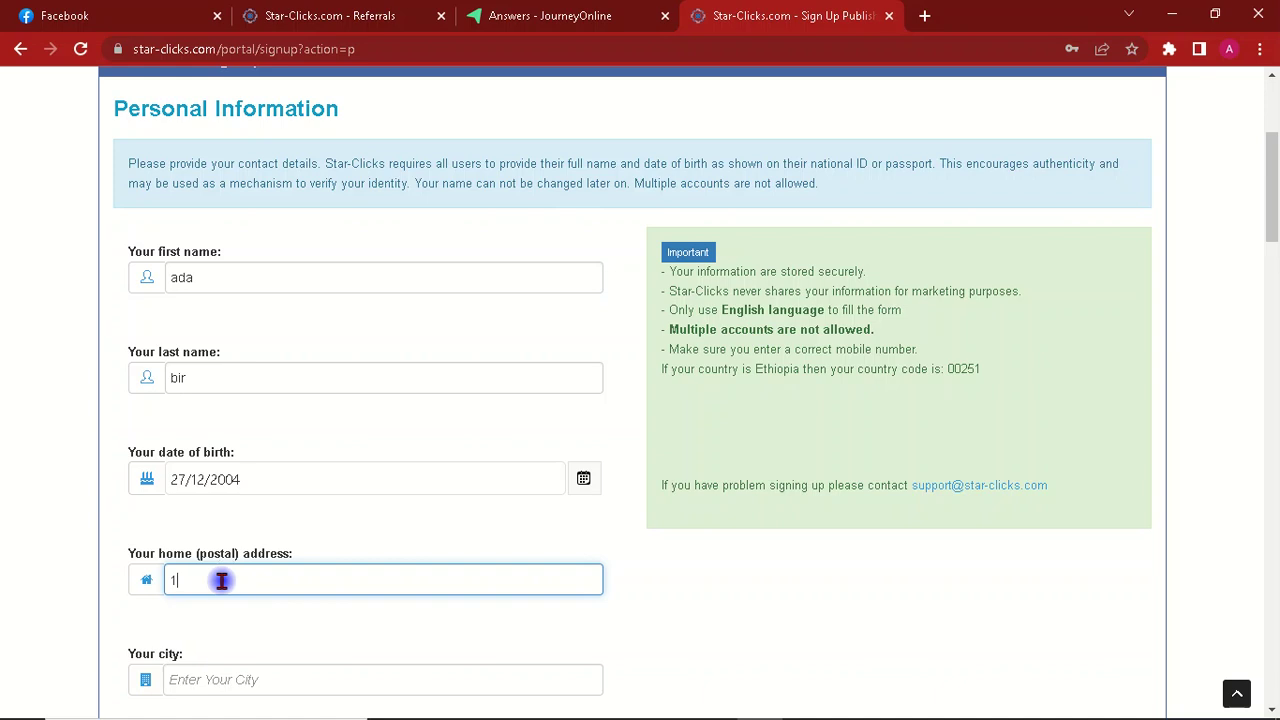
key(BackSpace)
drag(1272, 186, 1272, 220)
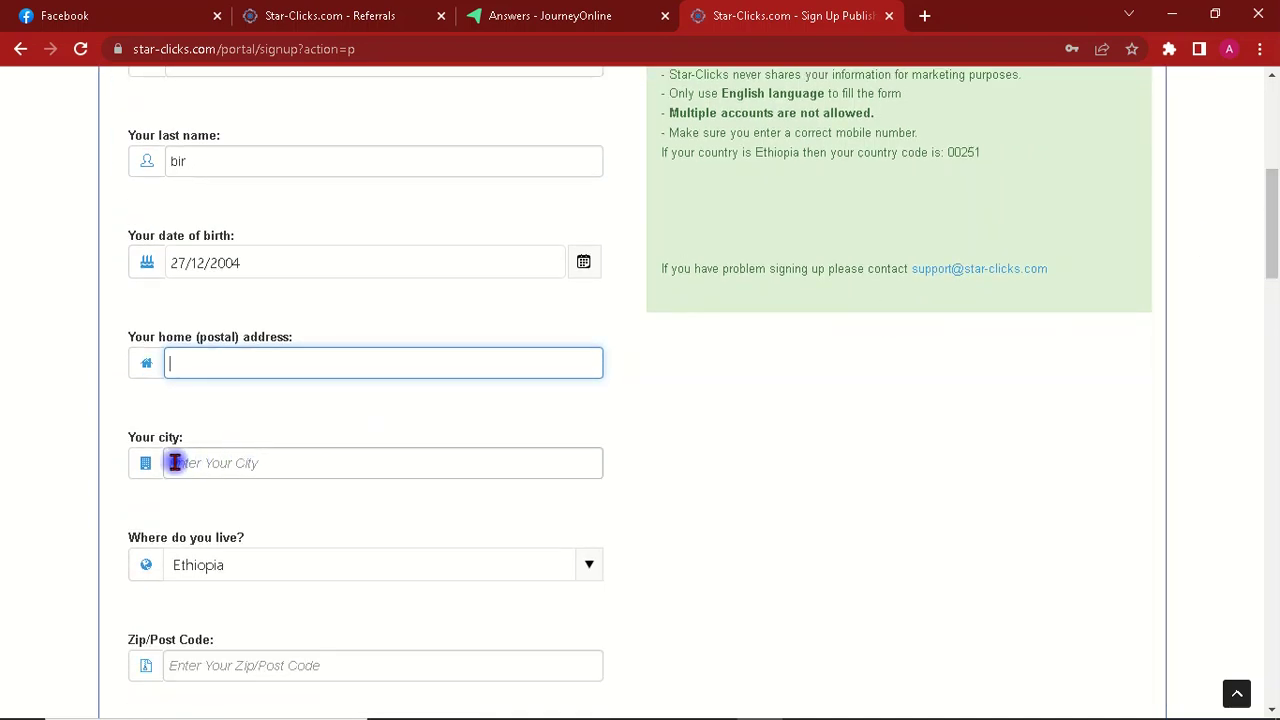
click(217, 466)
text(add)
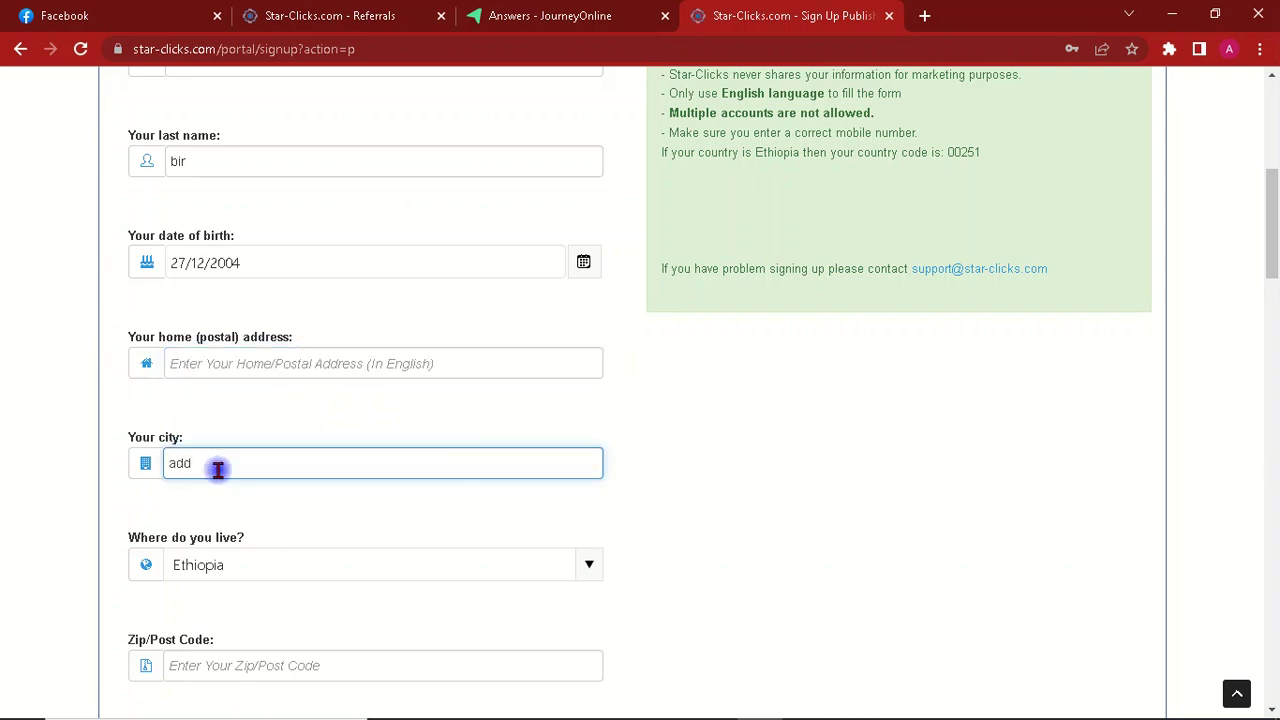
text(iss ababa)
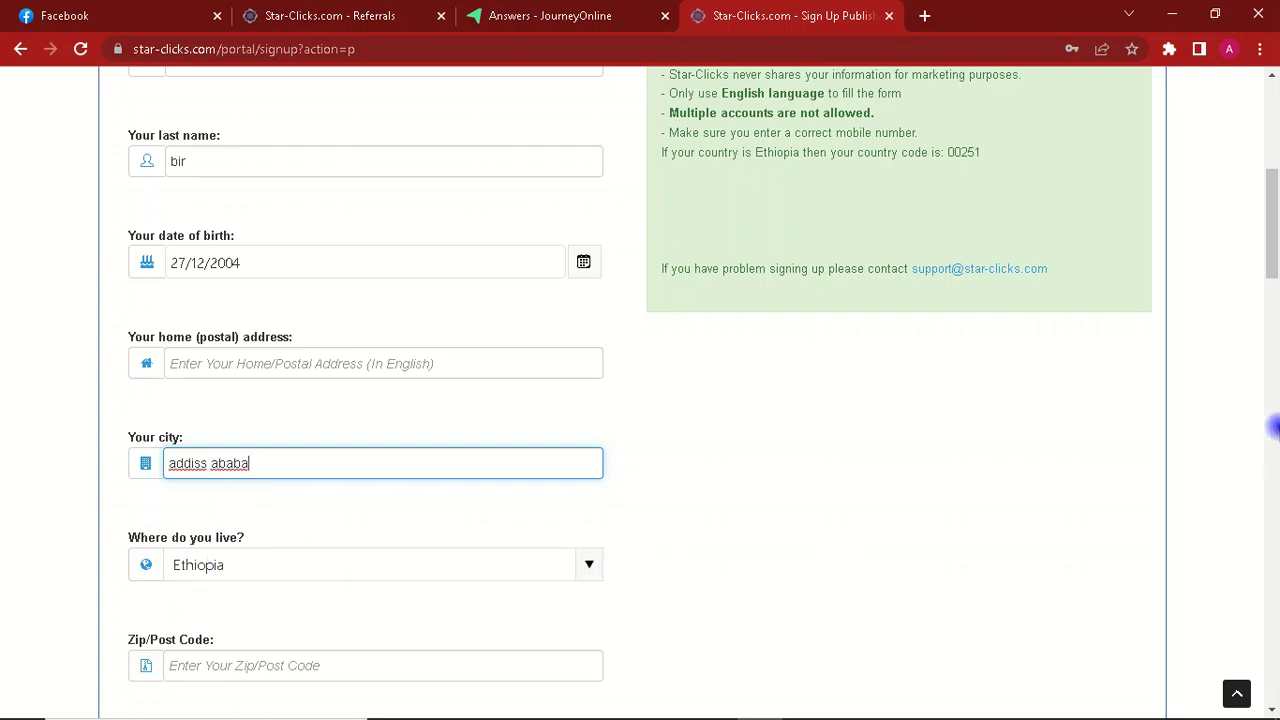
drag(1268, 251, 1271, 294)
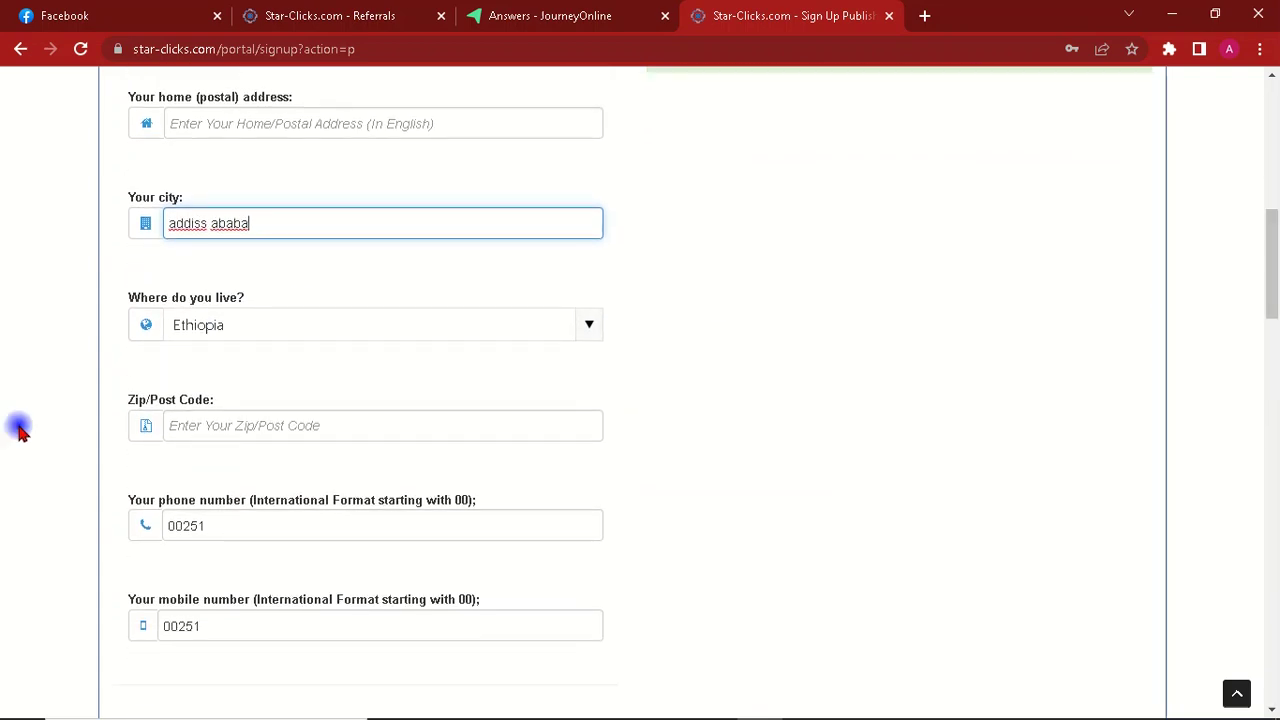
click(215, 435)
text(1)
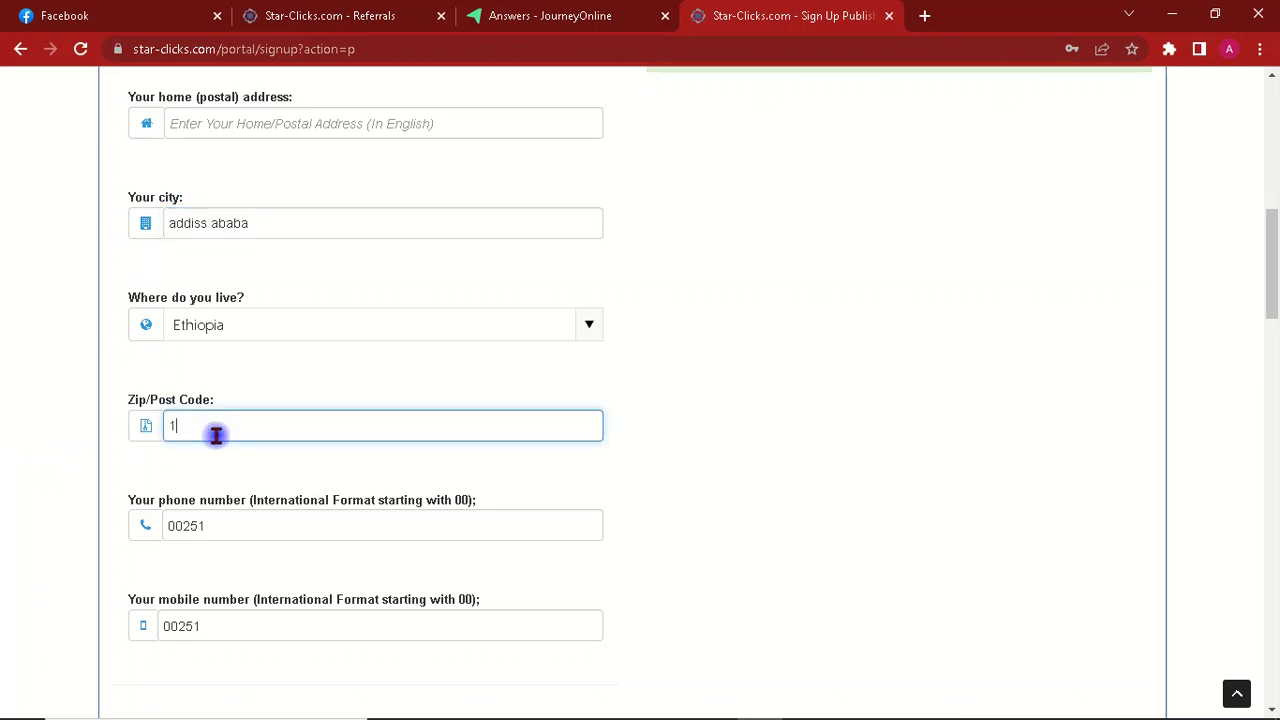
text(000)
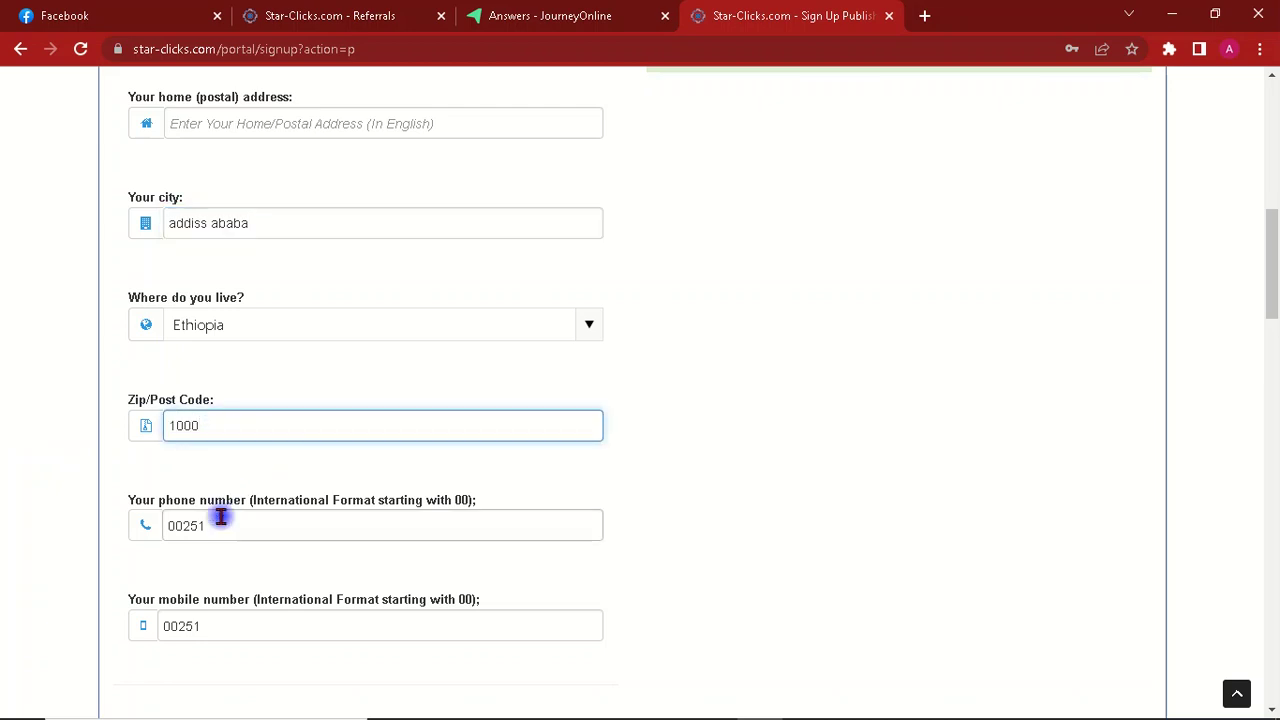
Step: Complete the phone and mobile number fields by adding a final digit to each
click(220, 523)
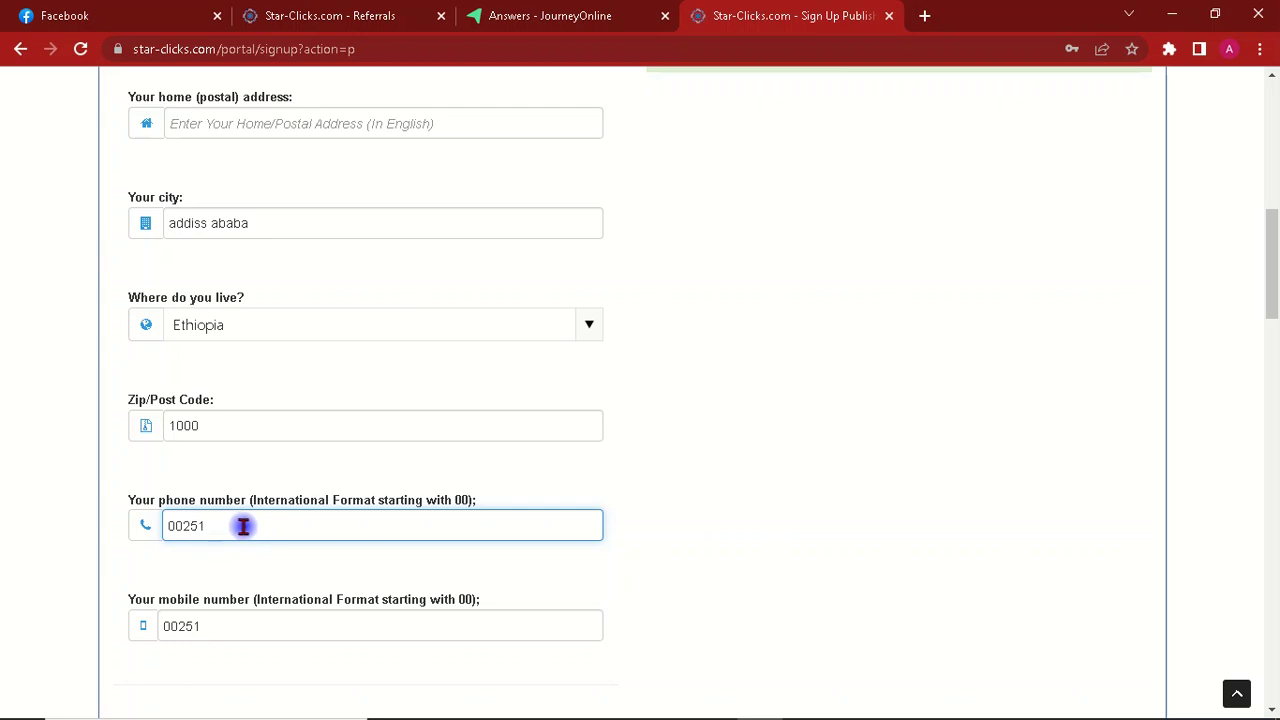
click(234, 626)
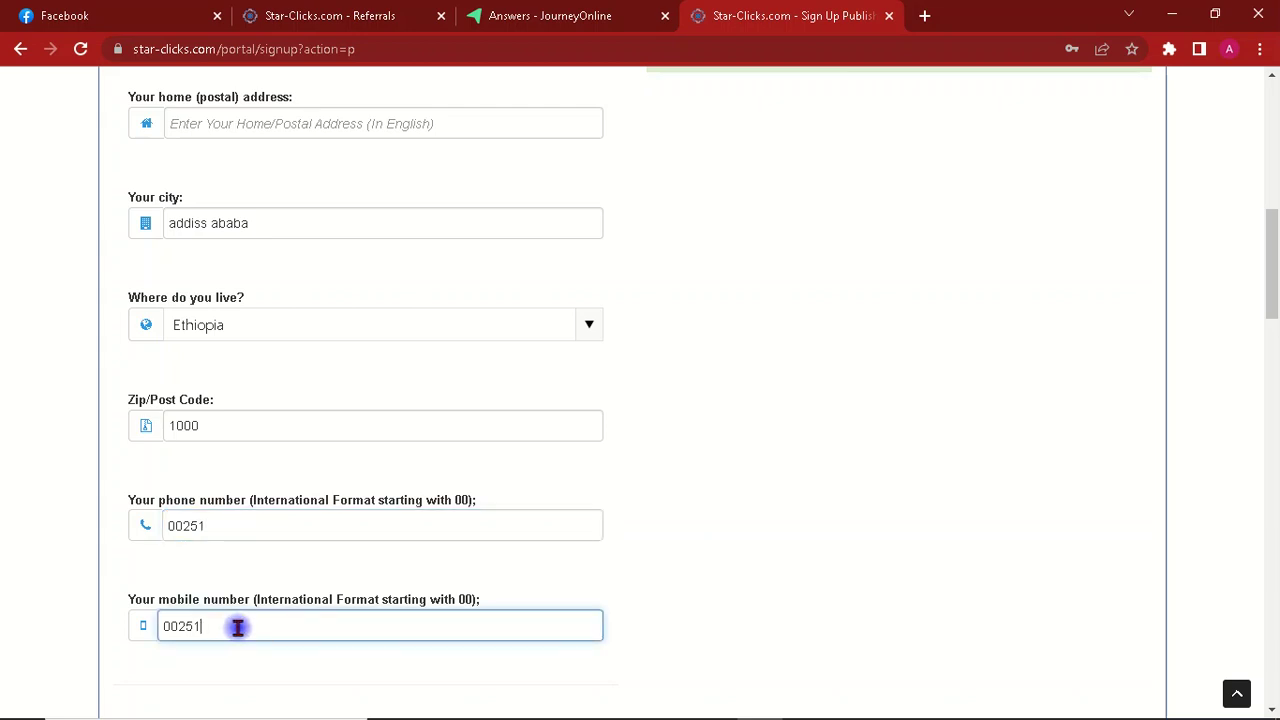
scroll(1271, 308, down, 1)
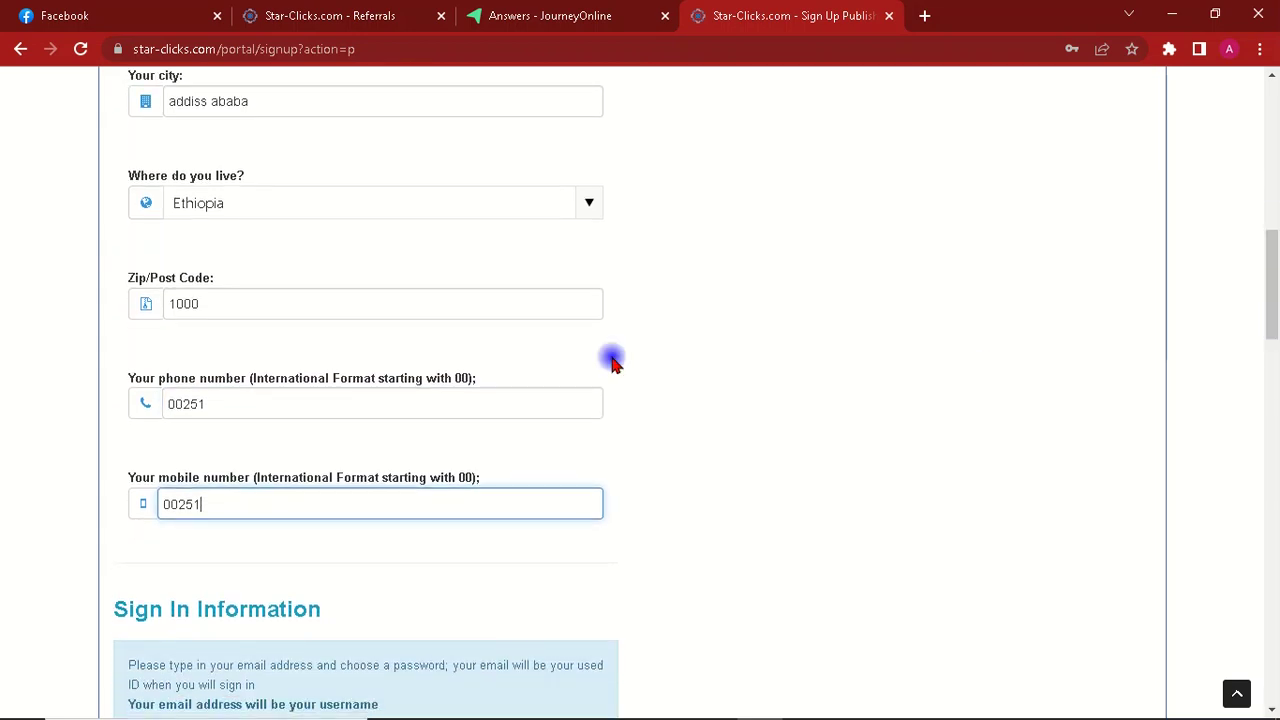
click(221, 406)
text(9)
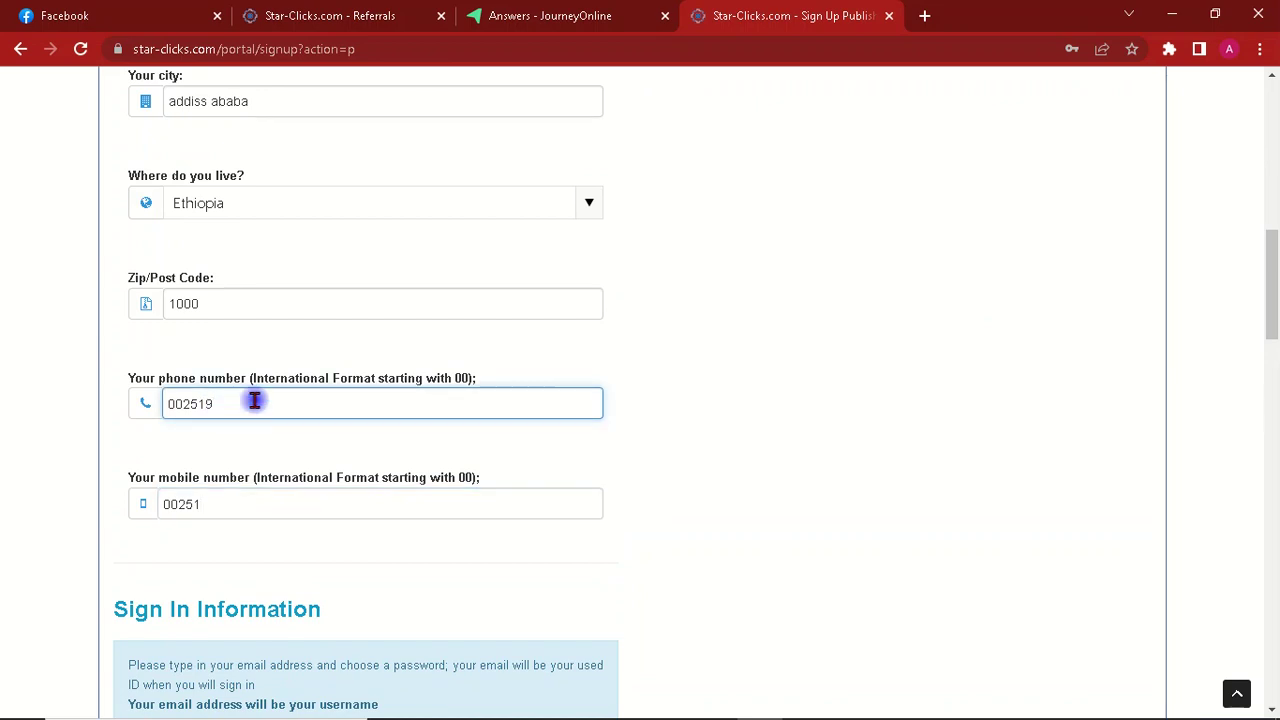
click(203, 506)
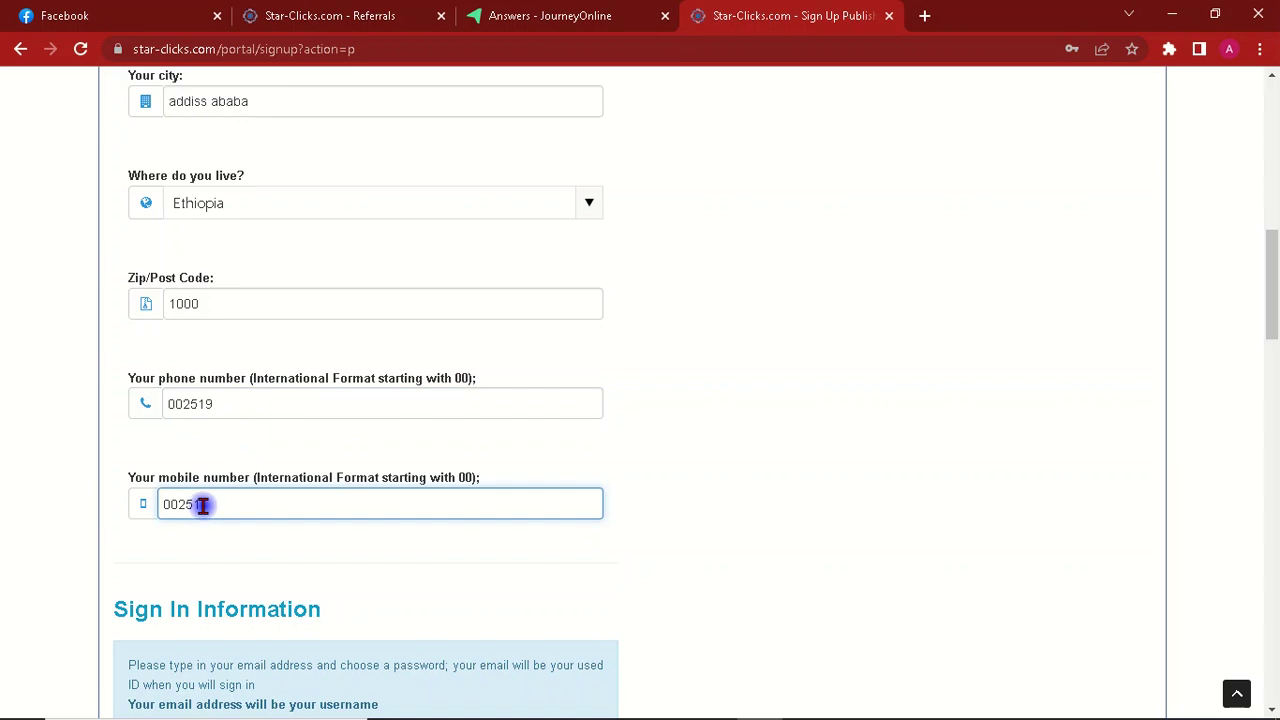
text(9)
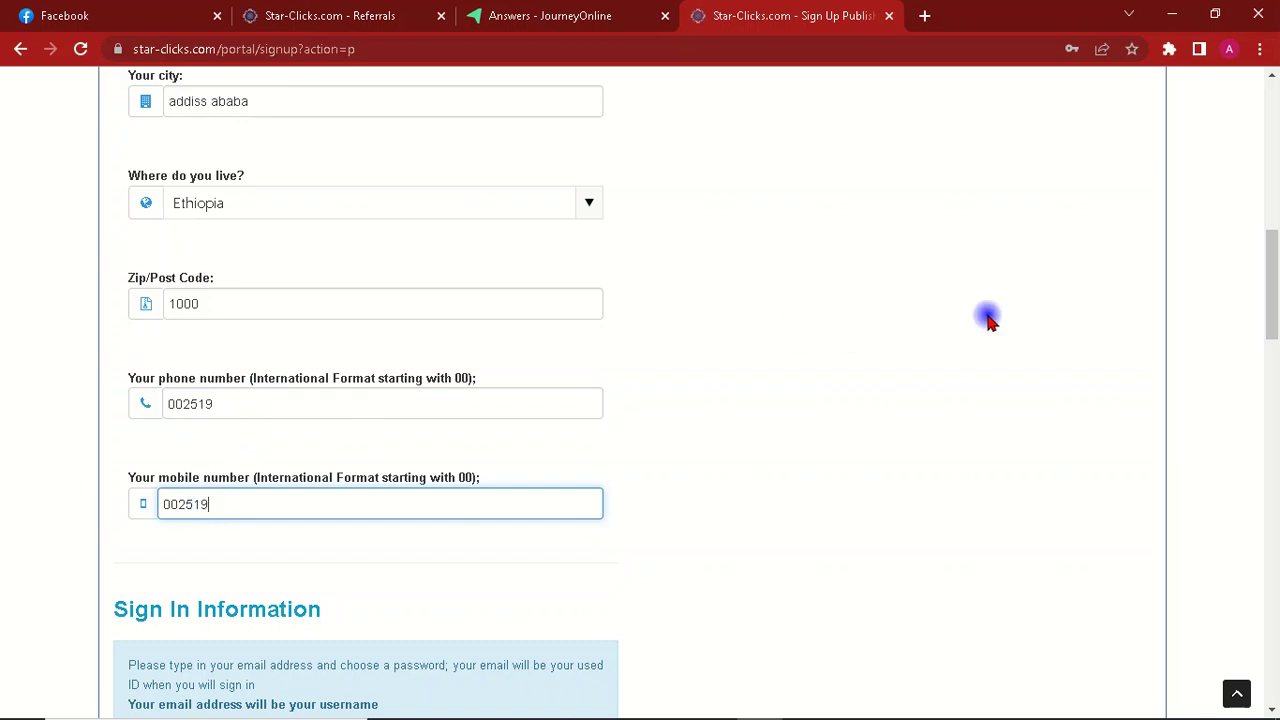
drag(1271, 300, 1271, 351)
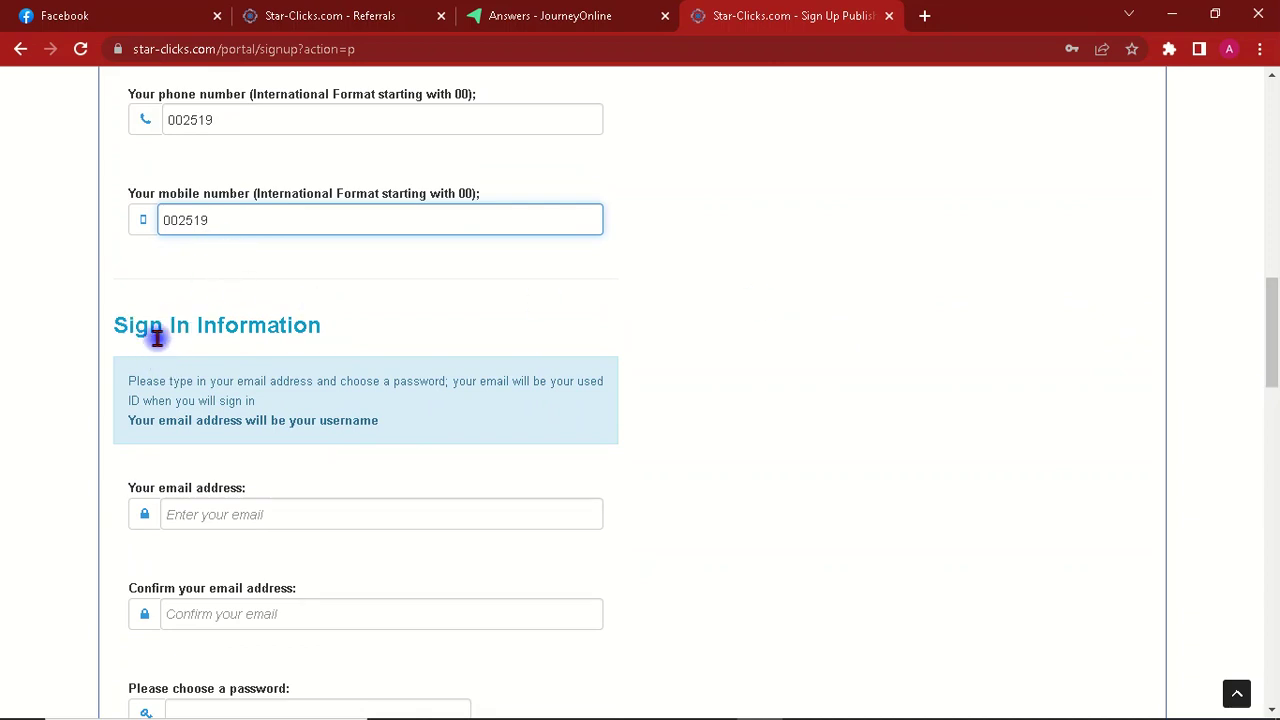
click(213, 518)
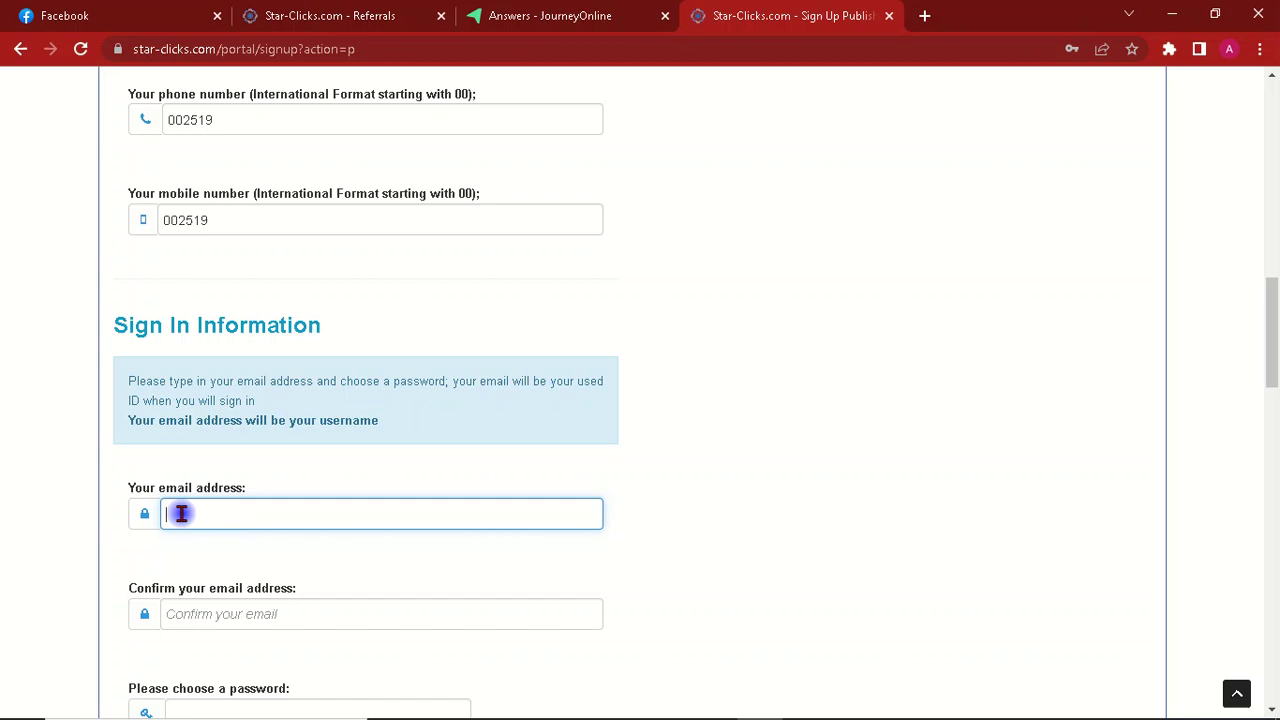
click(208, 614)
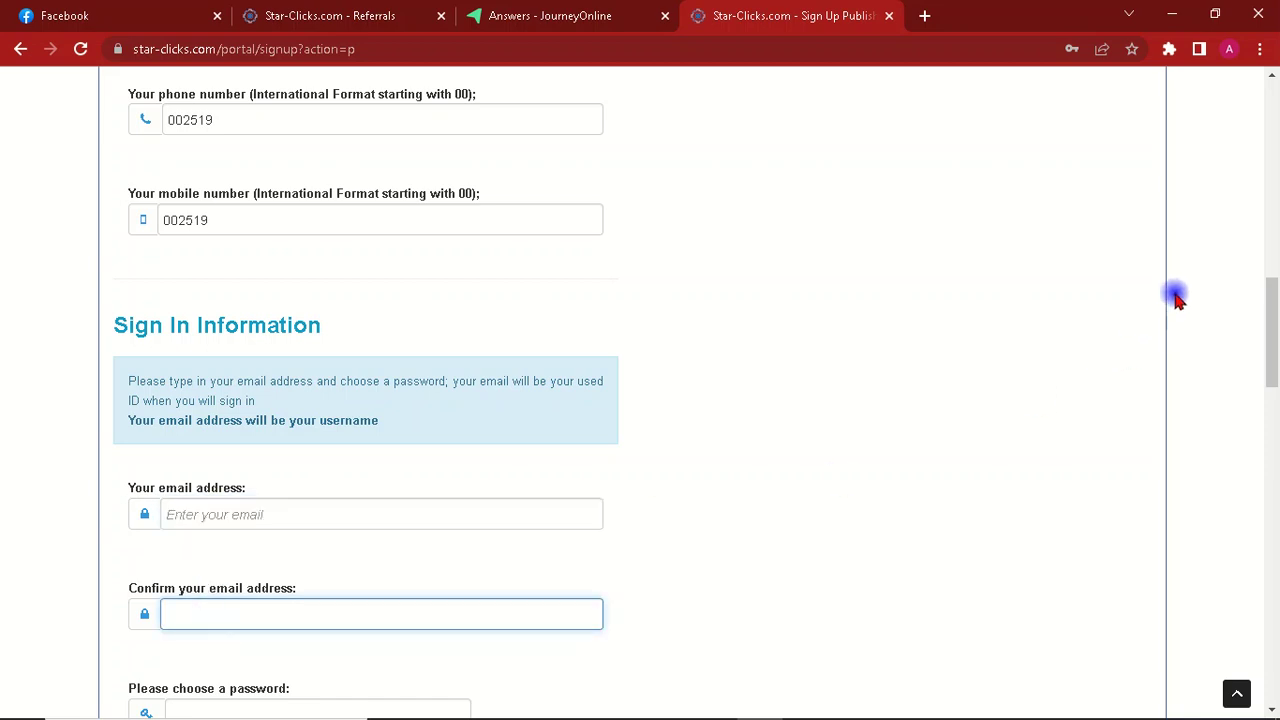
scroll(1274, 318, down, 3)
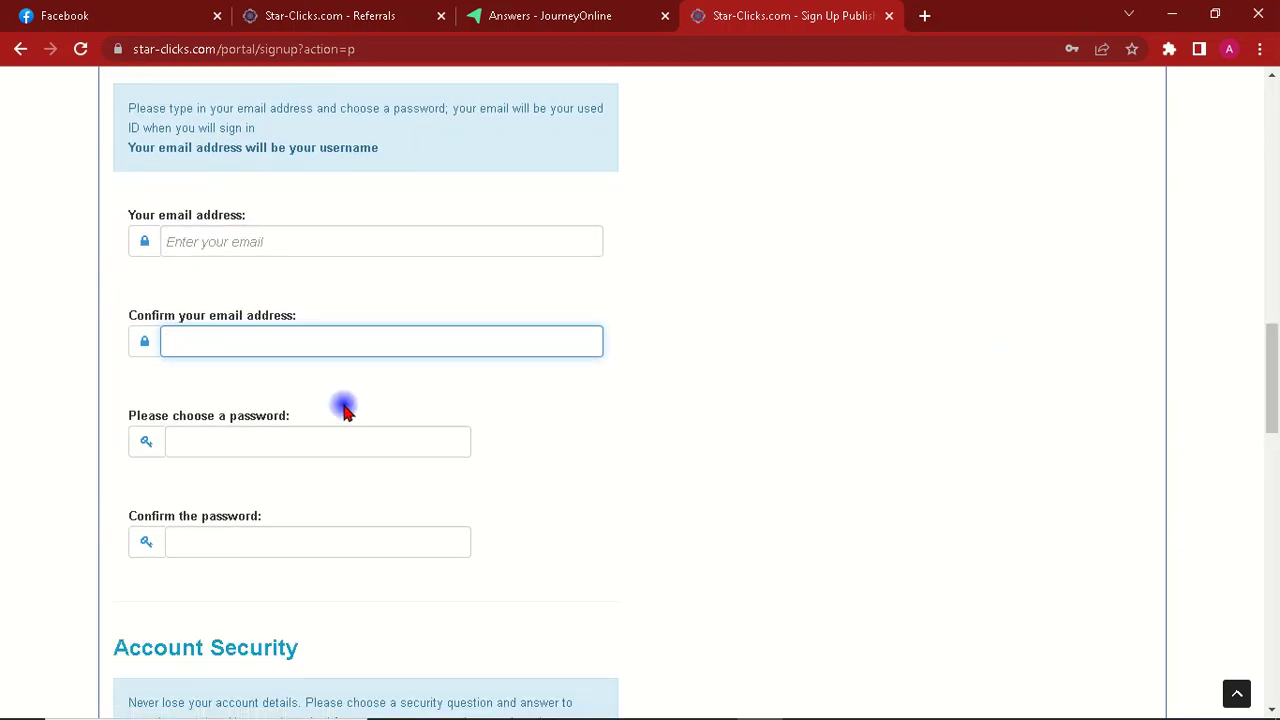
click(210, 449)
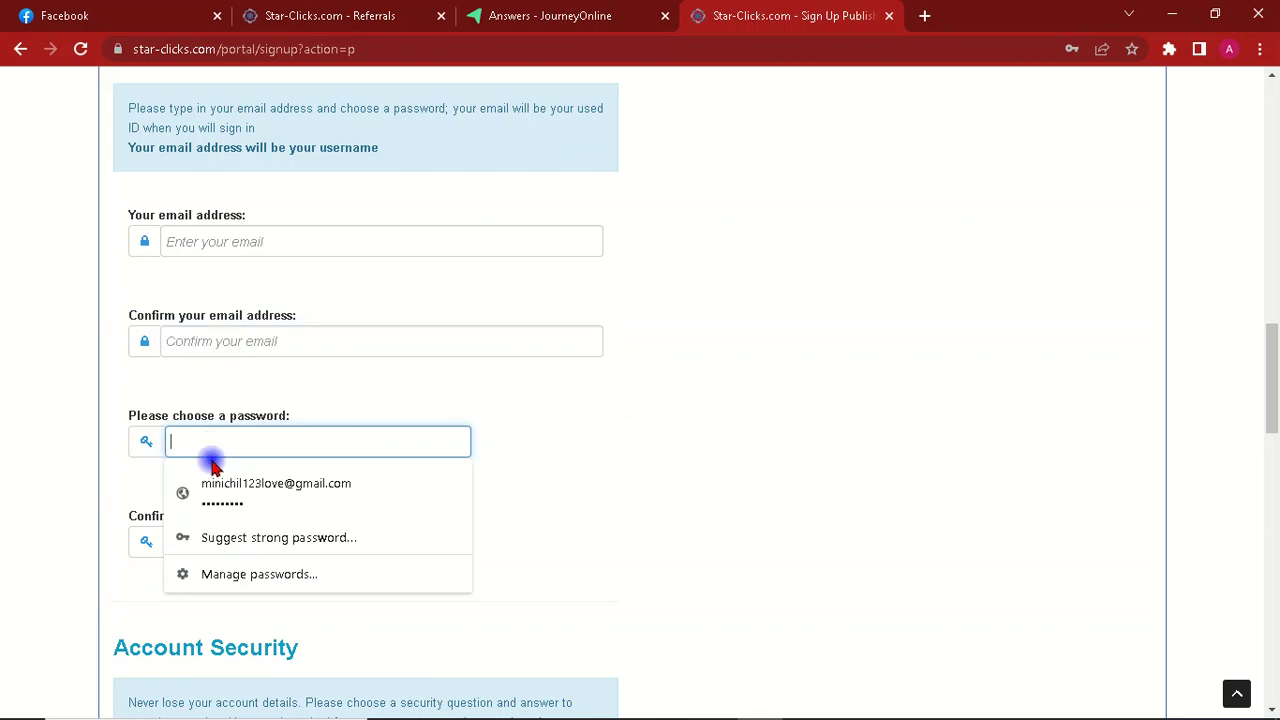
click(40, 381)
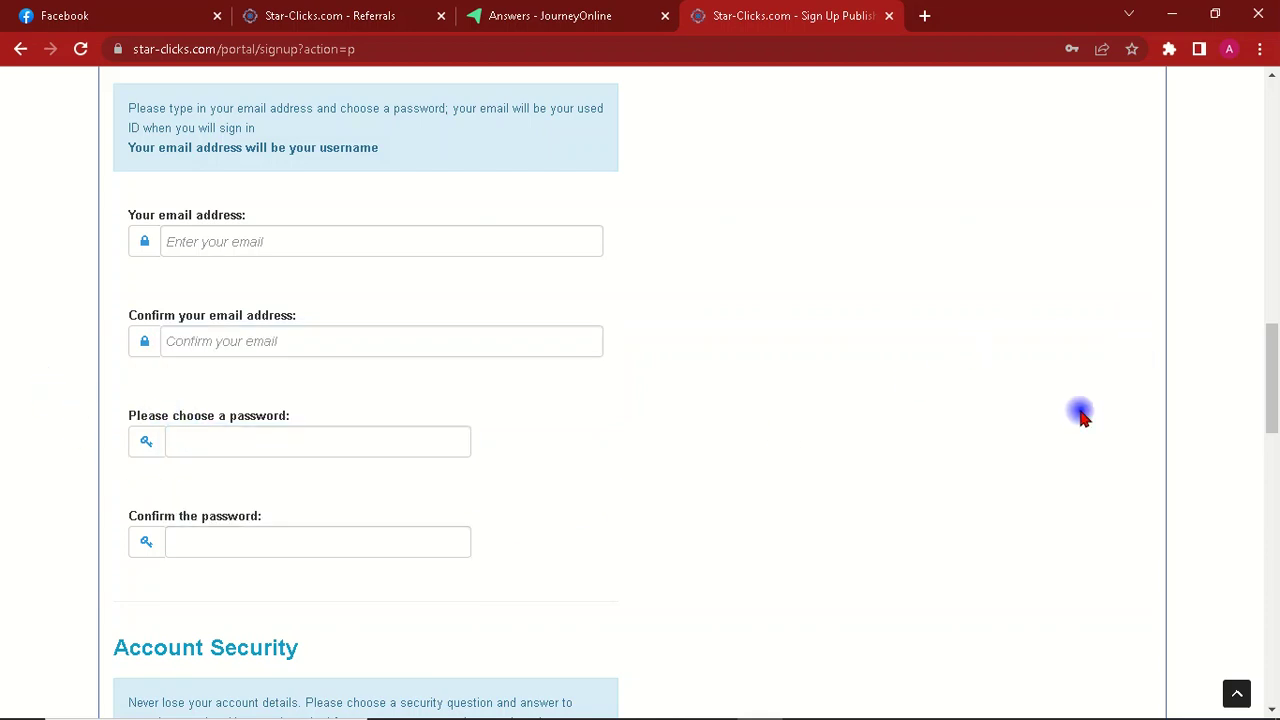
drag(1274, 414, 1268, 454)
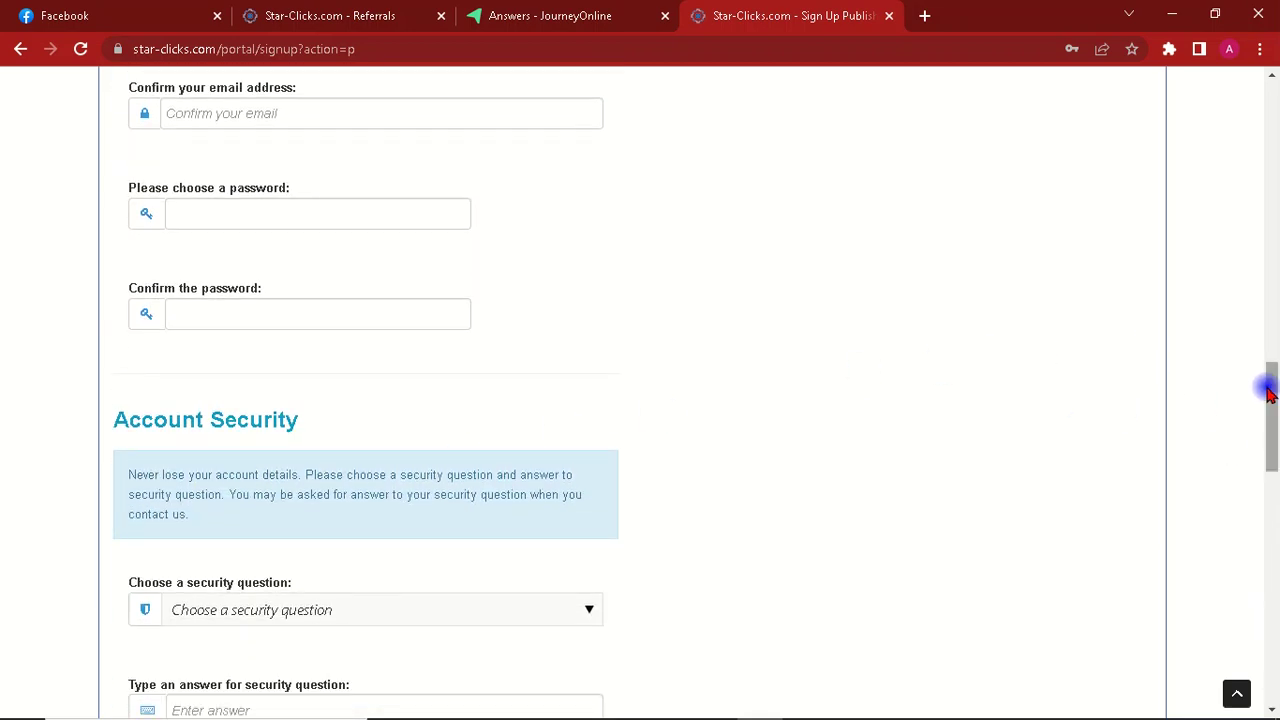
scroll(1273, 393, down, 2)
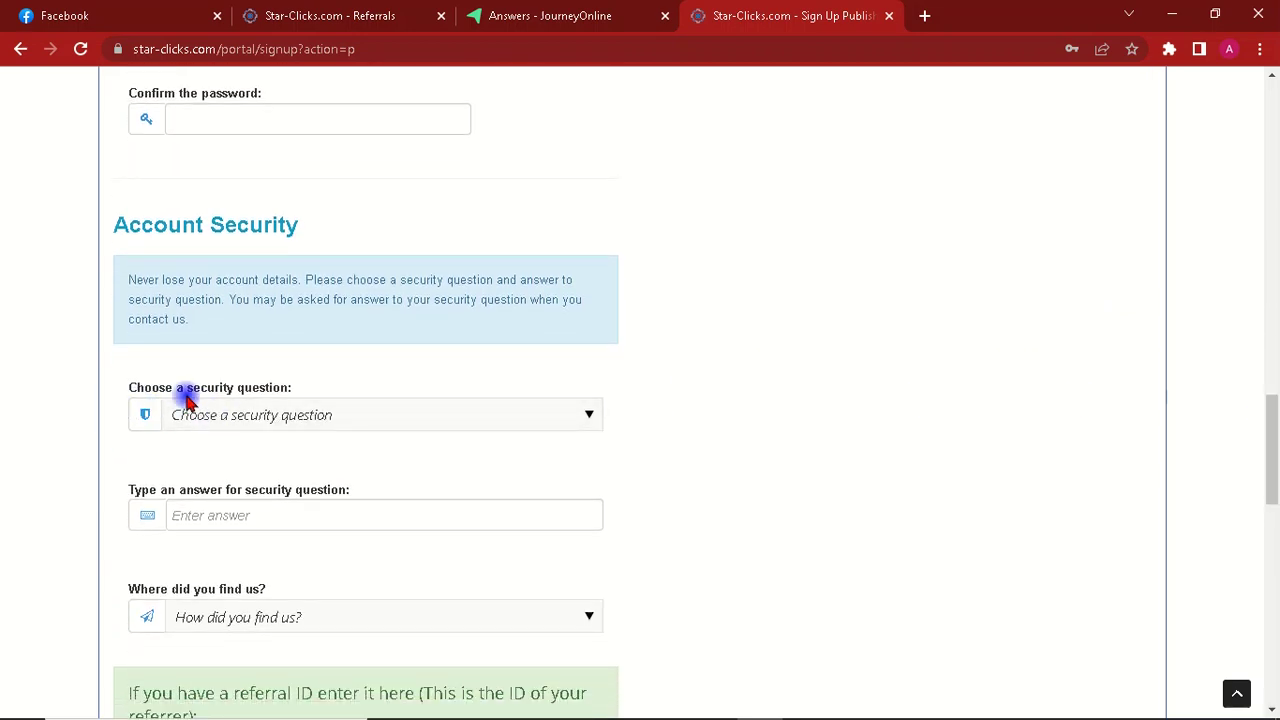
Step: Pick 'Which city were you born in?' as security question and type the birth city answer
click(334, 417)
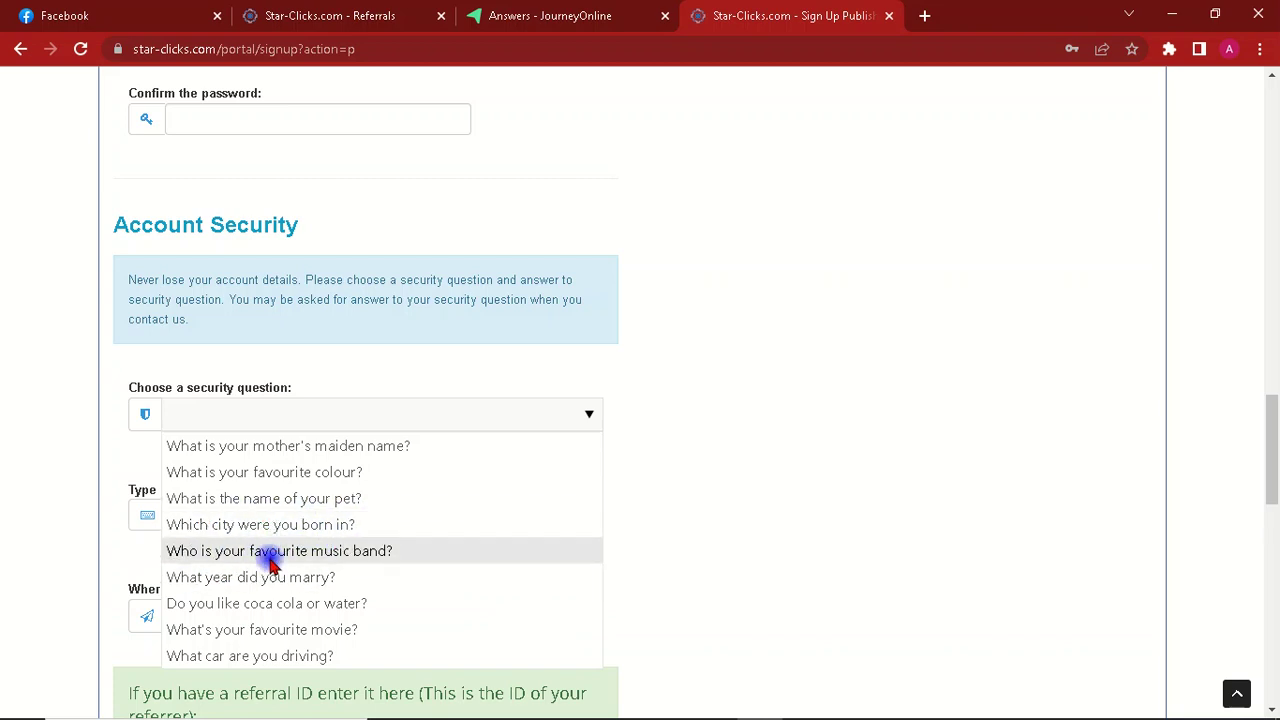
click(249, 526)
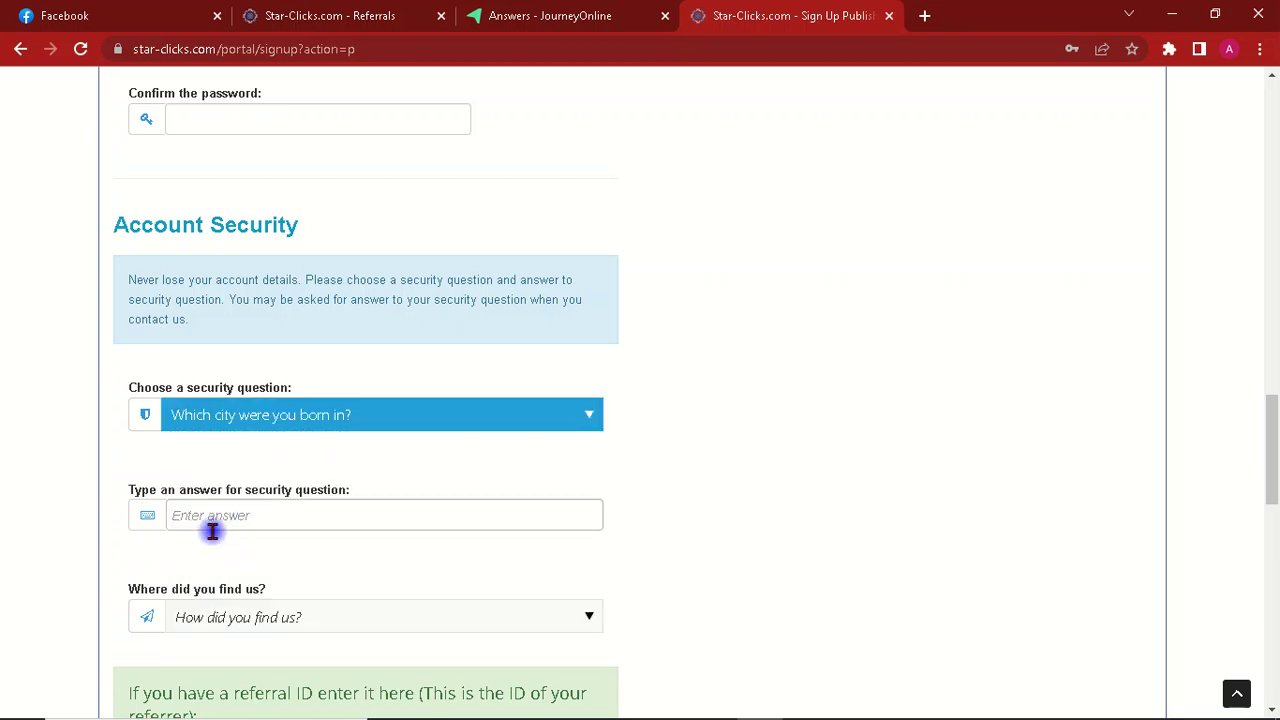
click(248, 517)
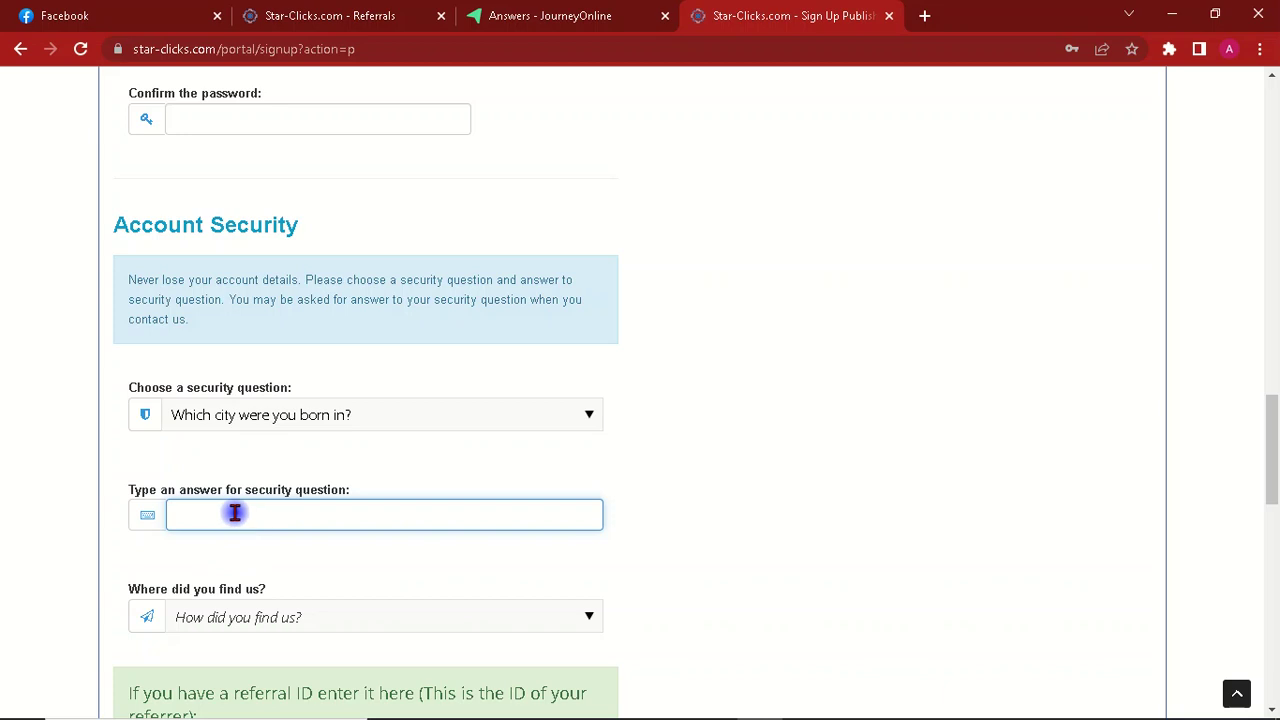
text(gh)
key(BackSpace)
key(BackSpace)
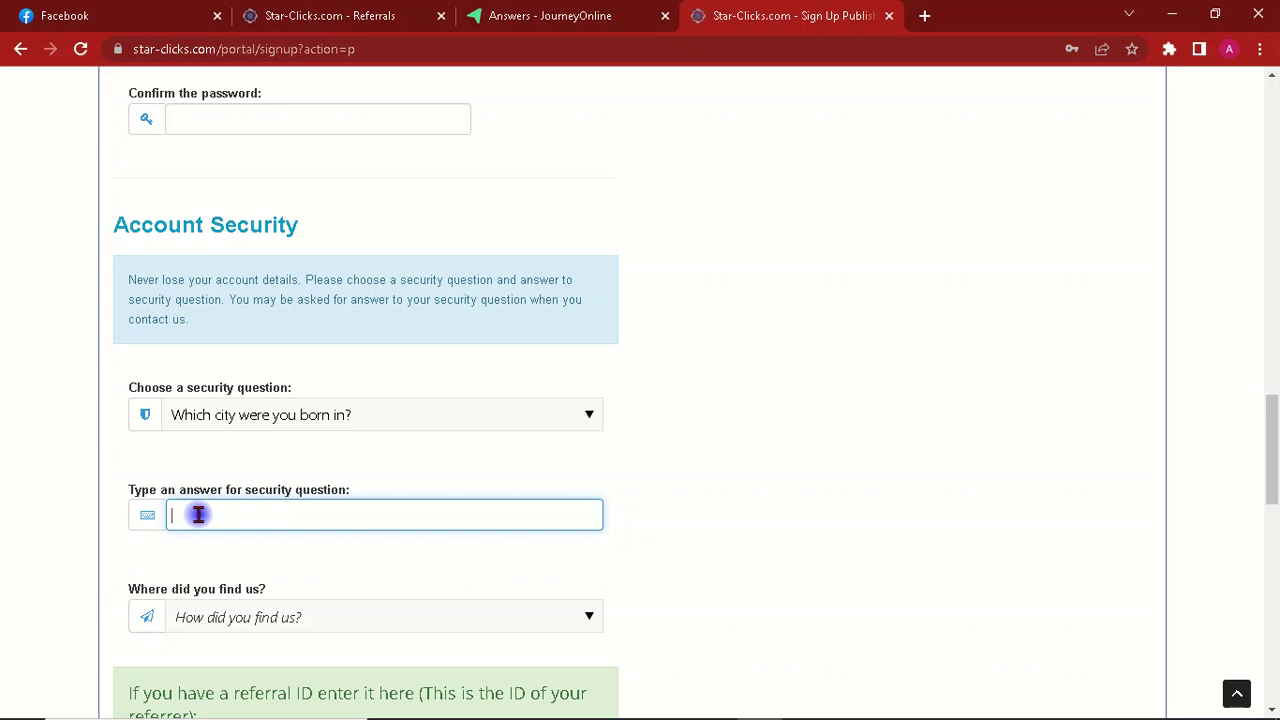
text(add)
text(rs b)
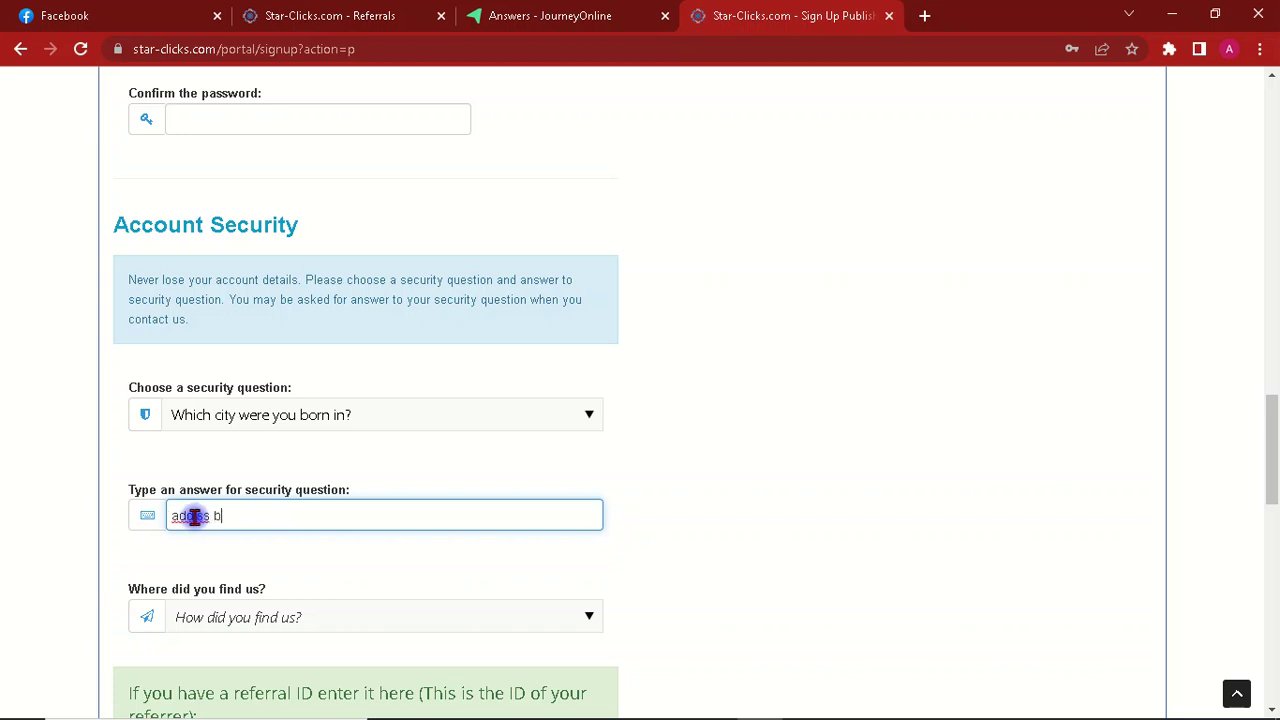
text(aba)
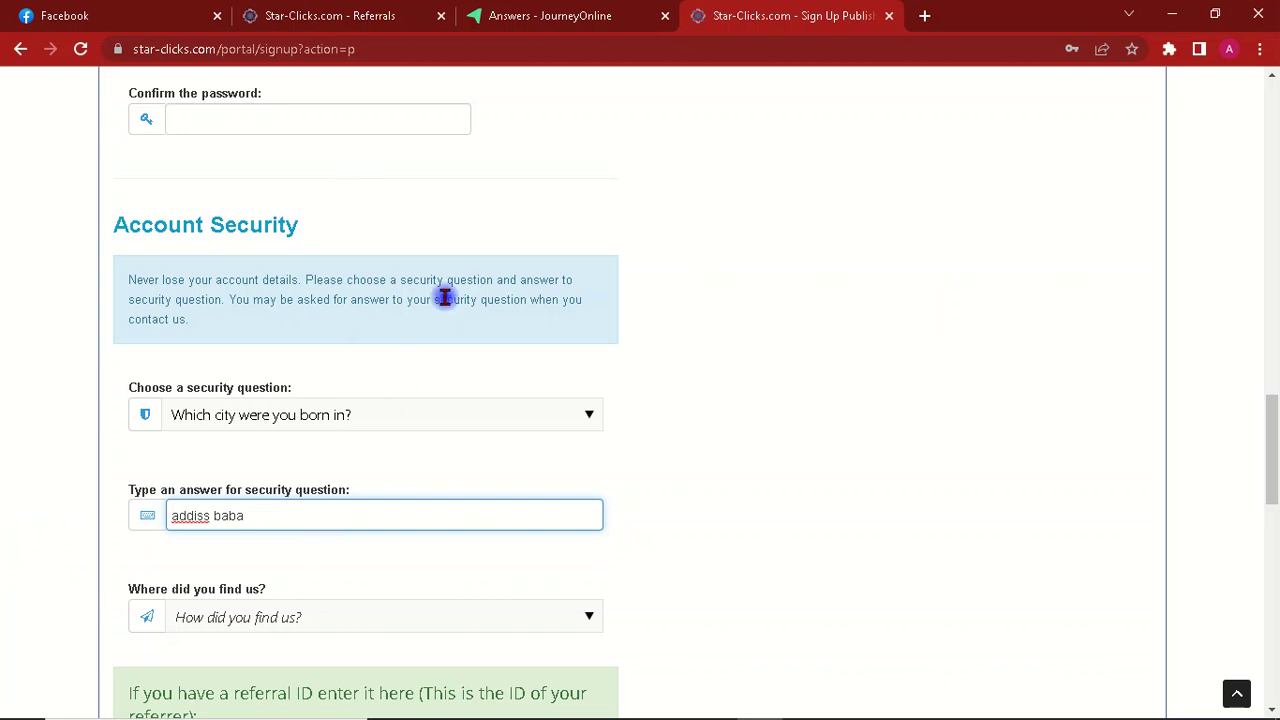
drag(1271, 437, 1270, 495)
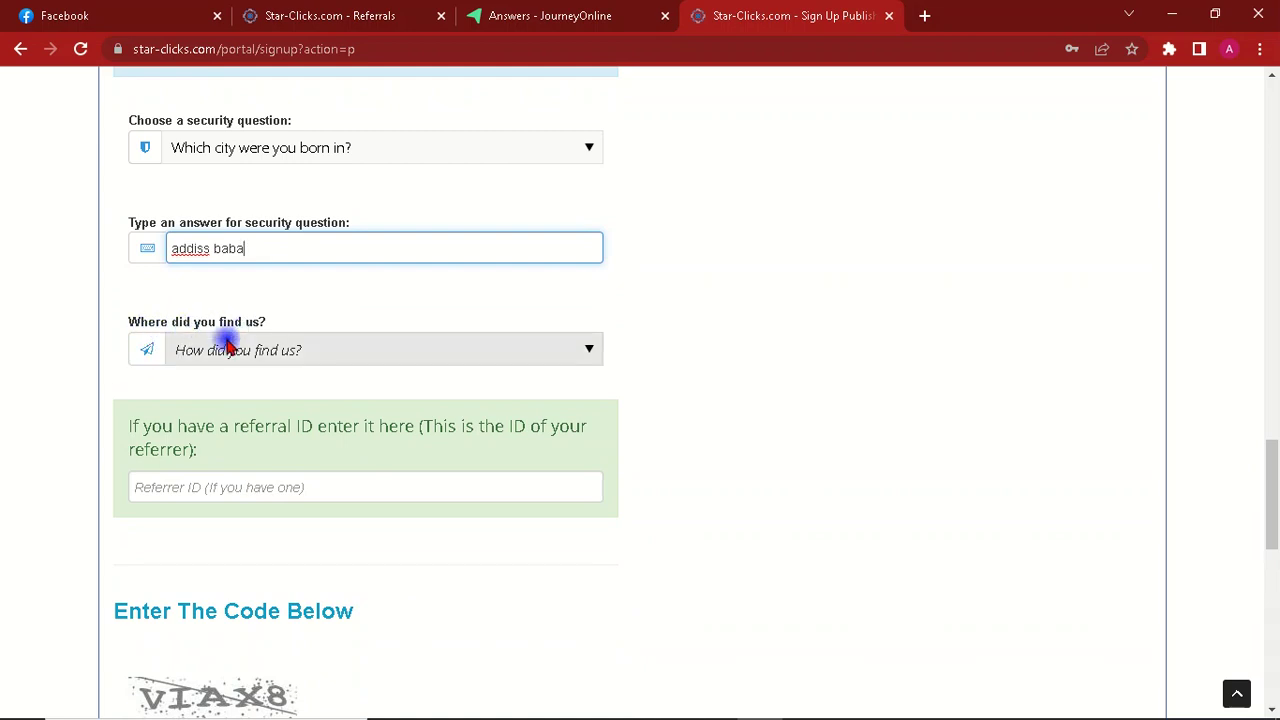
Step: Select 'A Friend or Family' in the 'Where did you find us?' dropdown
click(261, 355)
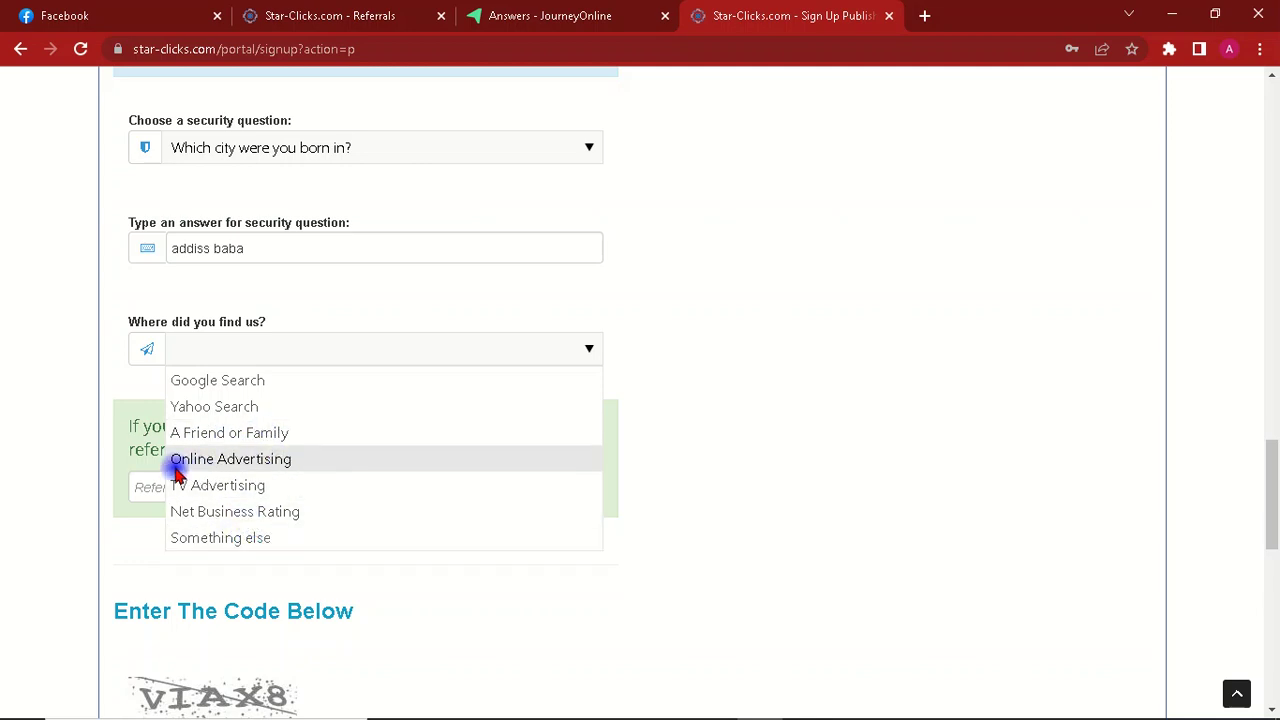
click(214, 432)
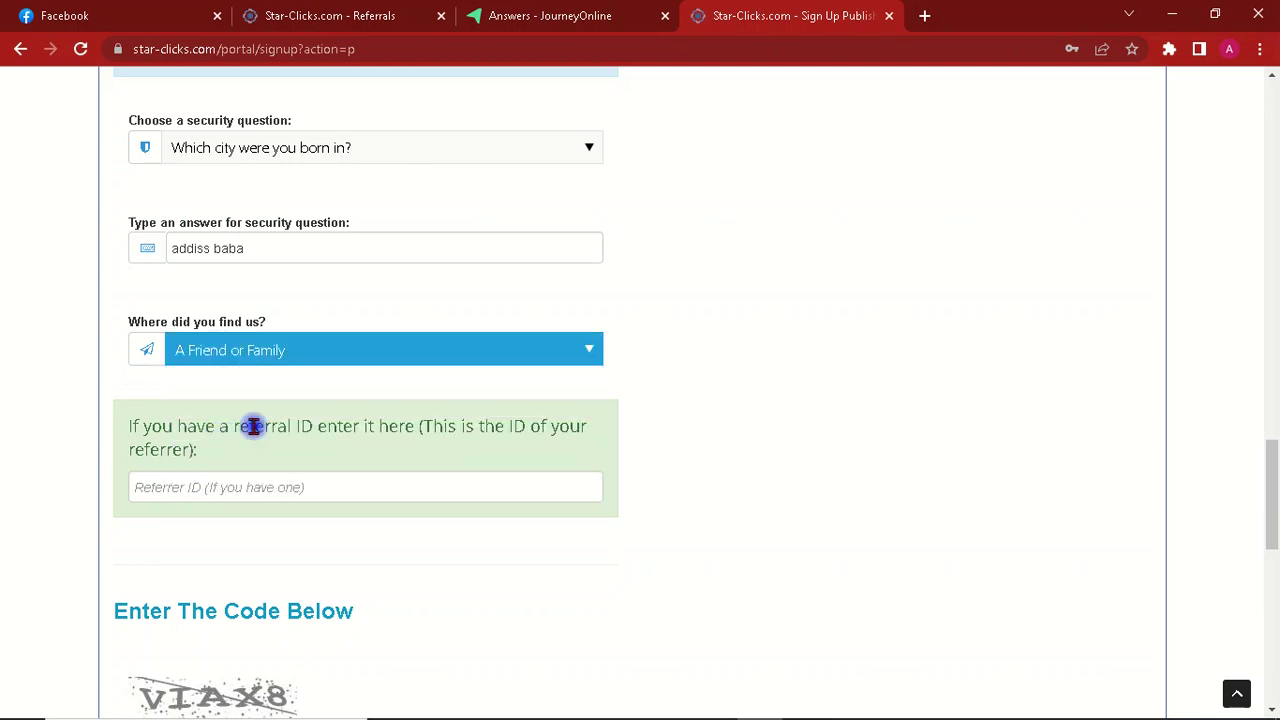
drag(1271, 451, 1272, 490)
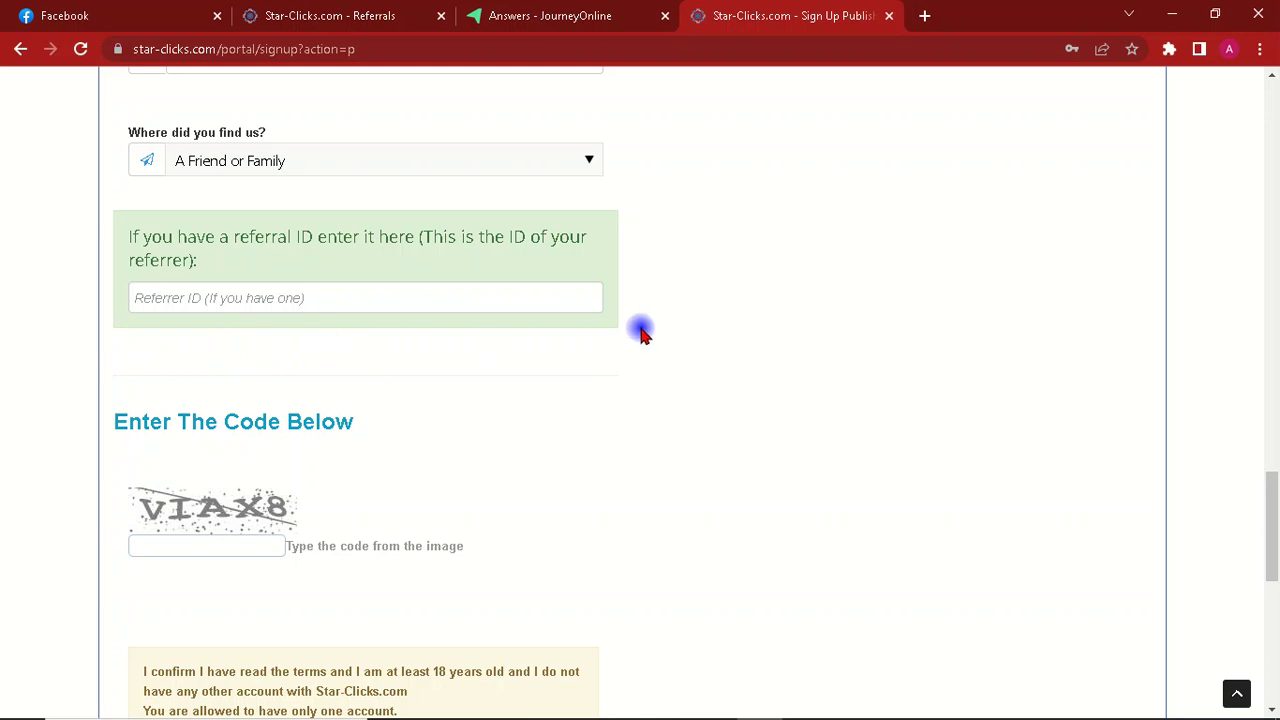
Step: Place the cursor in the empty Referrer ID box
click(293, 298)
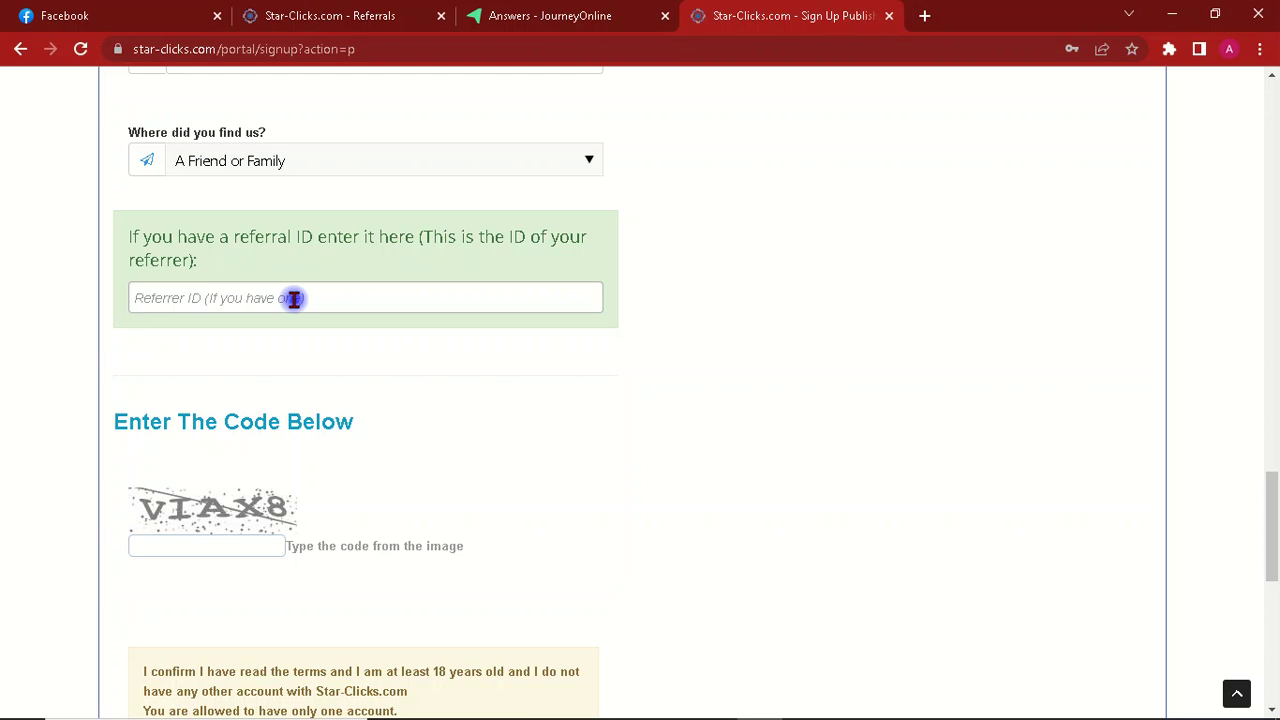
click(293, 298)
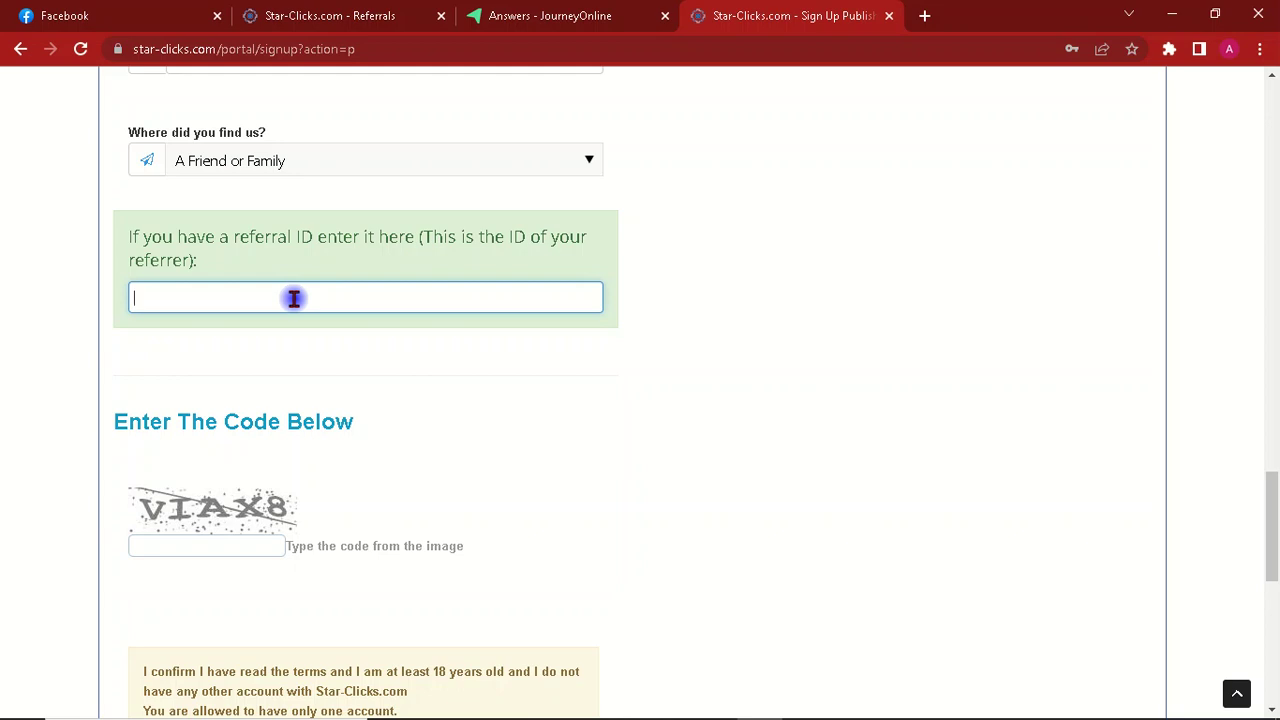
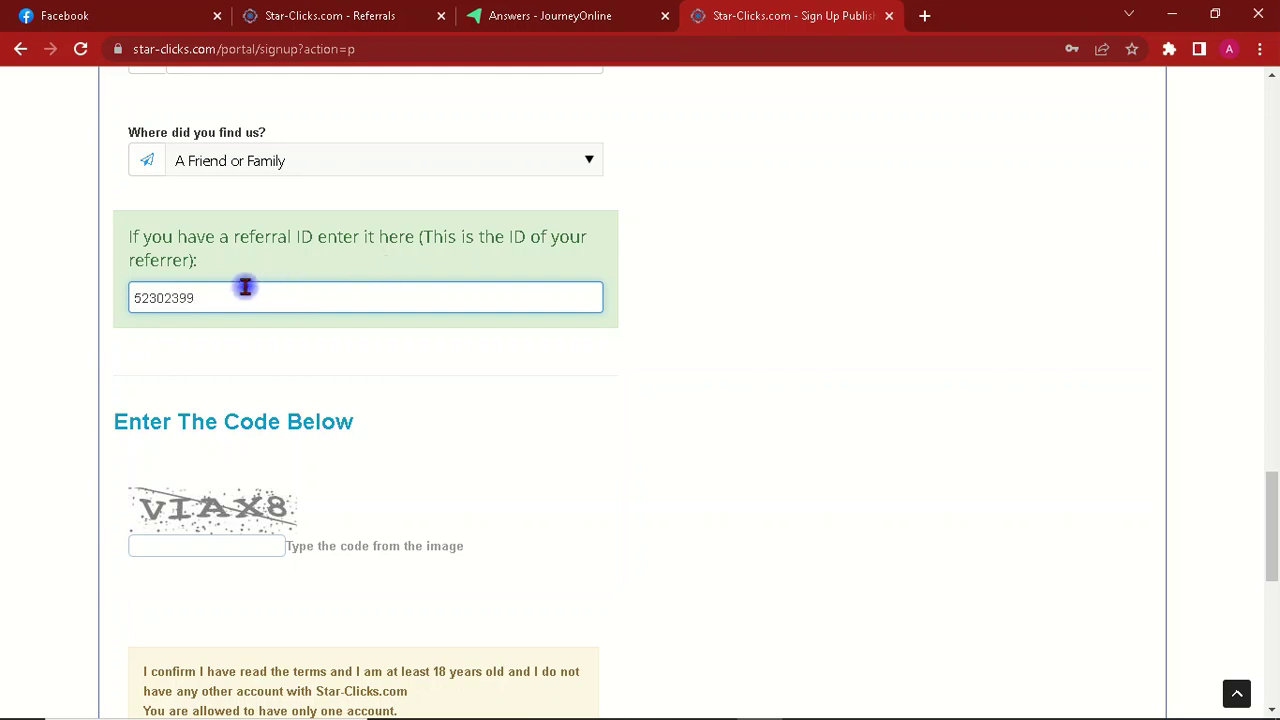
Step: Type the referrer's ID into the Referrer ID box and check the entry
drag(220, 296, 127, 296)
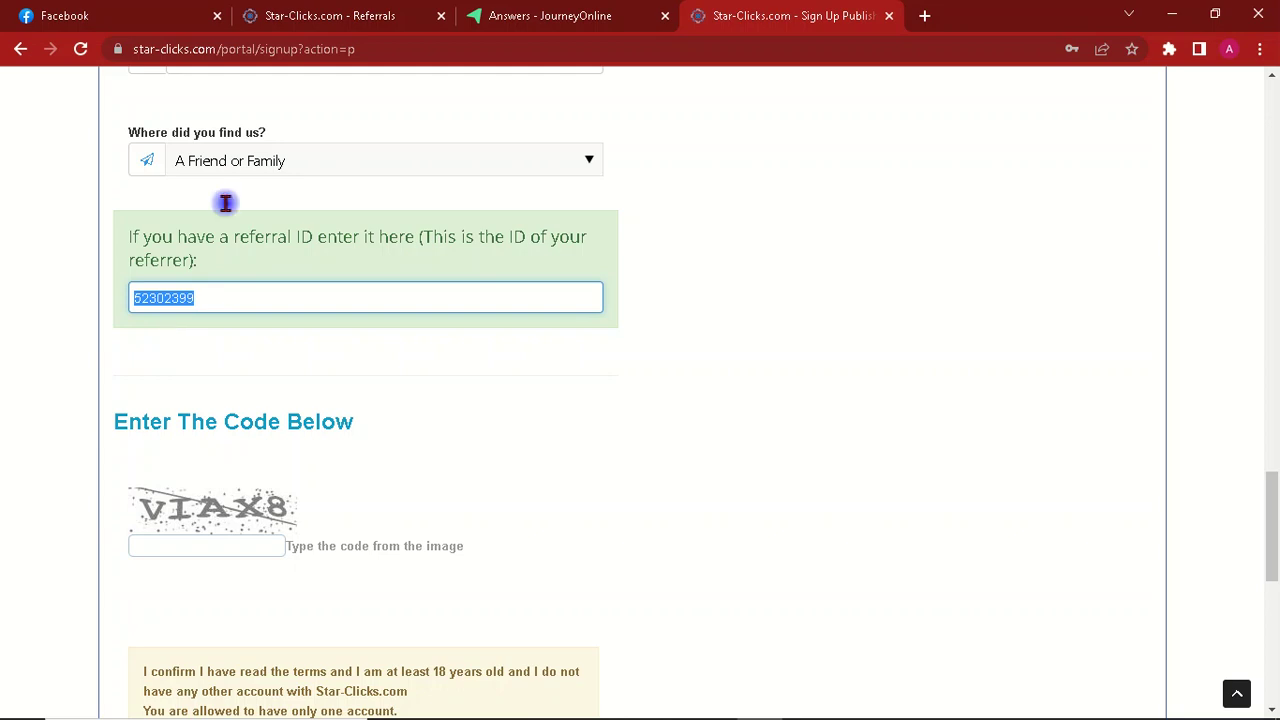
click(228, 296)
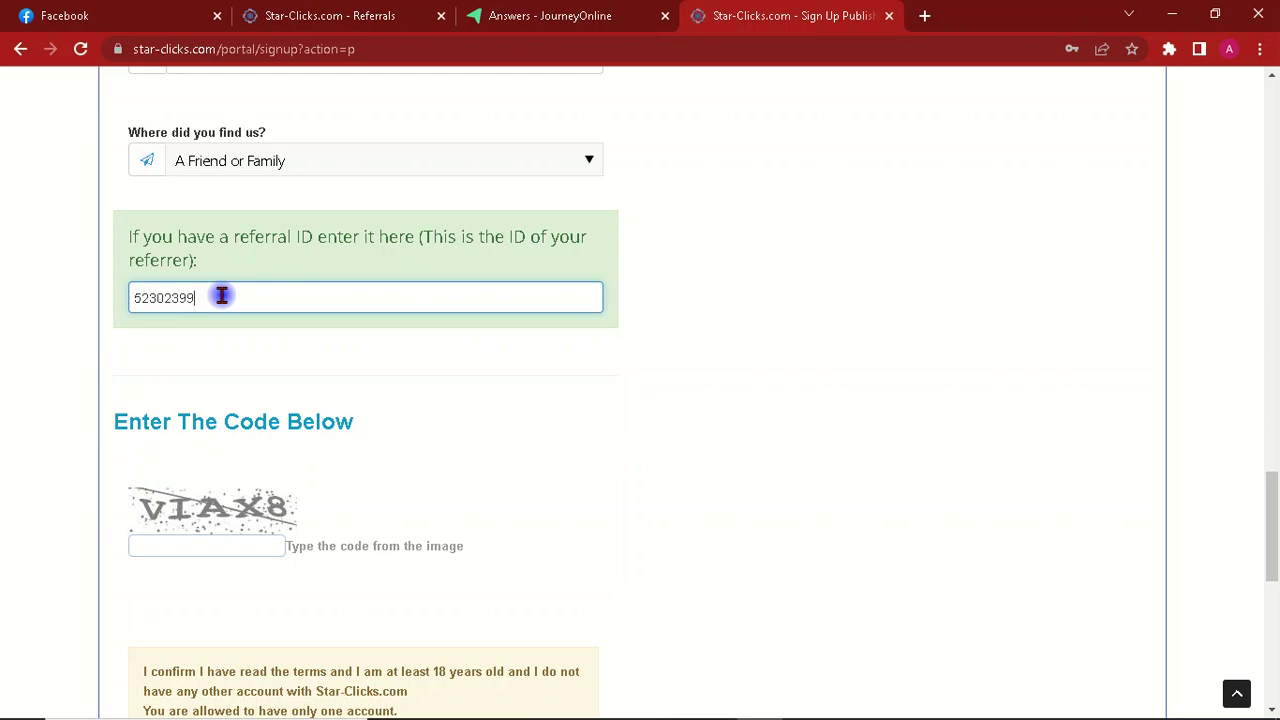
drag(222, 296, 131, 295)
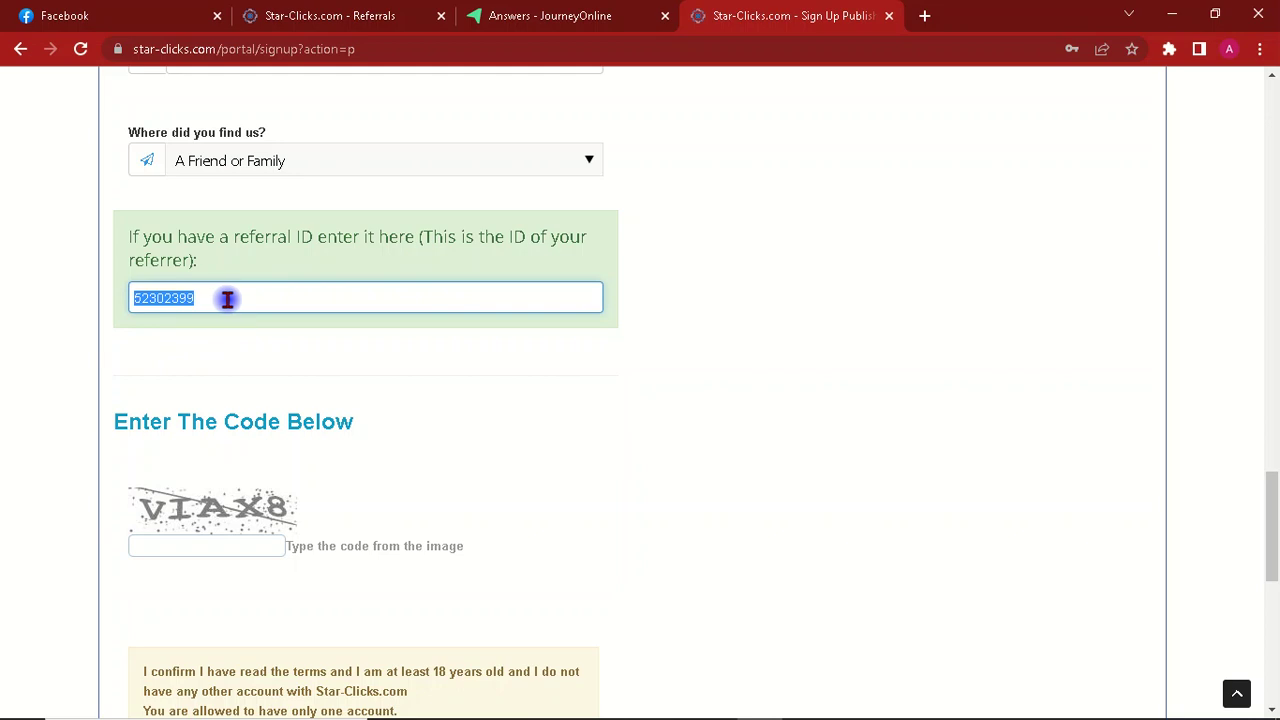
click(228, 301)
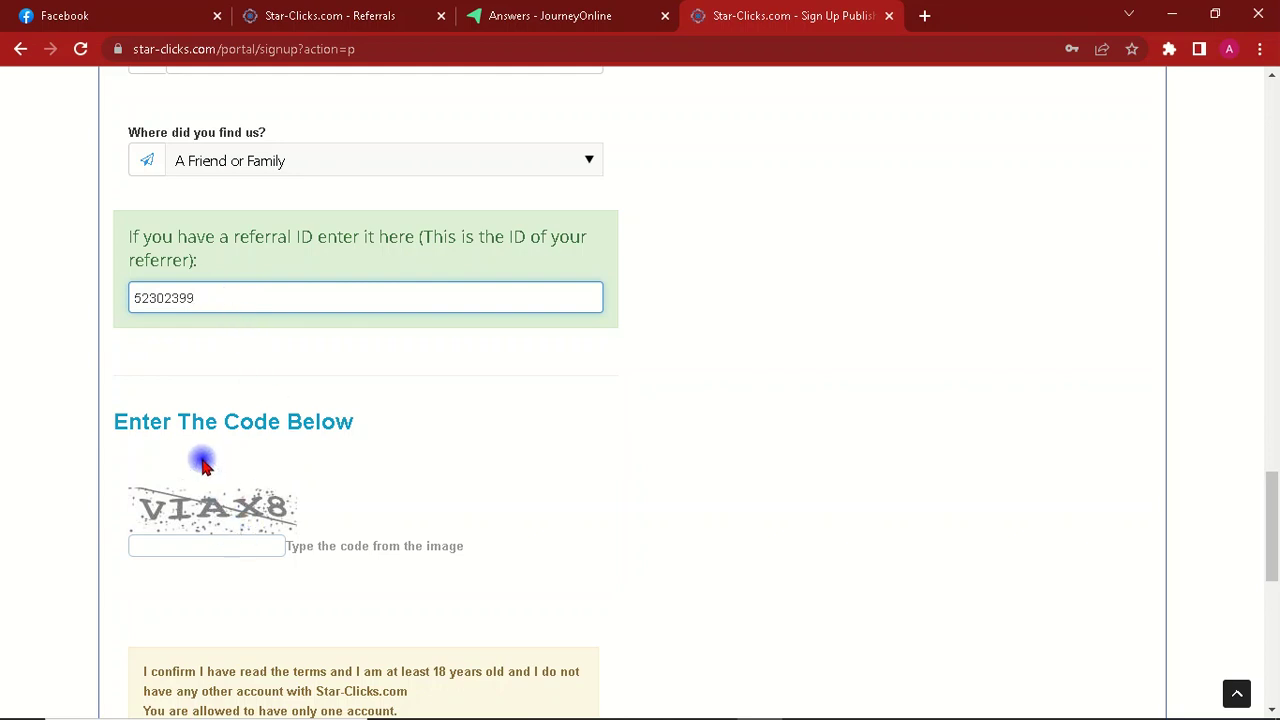
Step: Enter the captcha code, tick 'I confirm', and submit the form with REGISTER
click(196, 543)
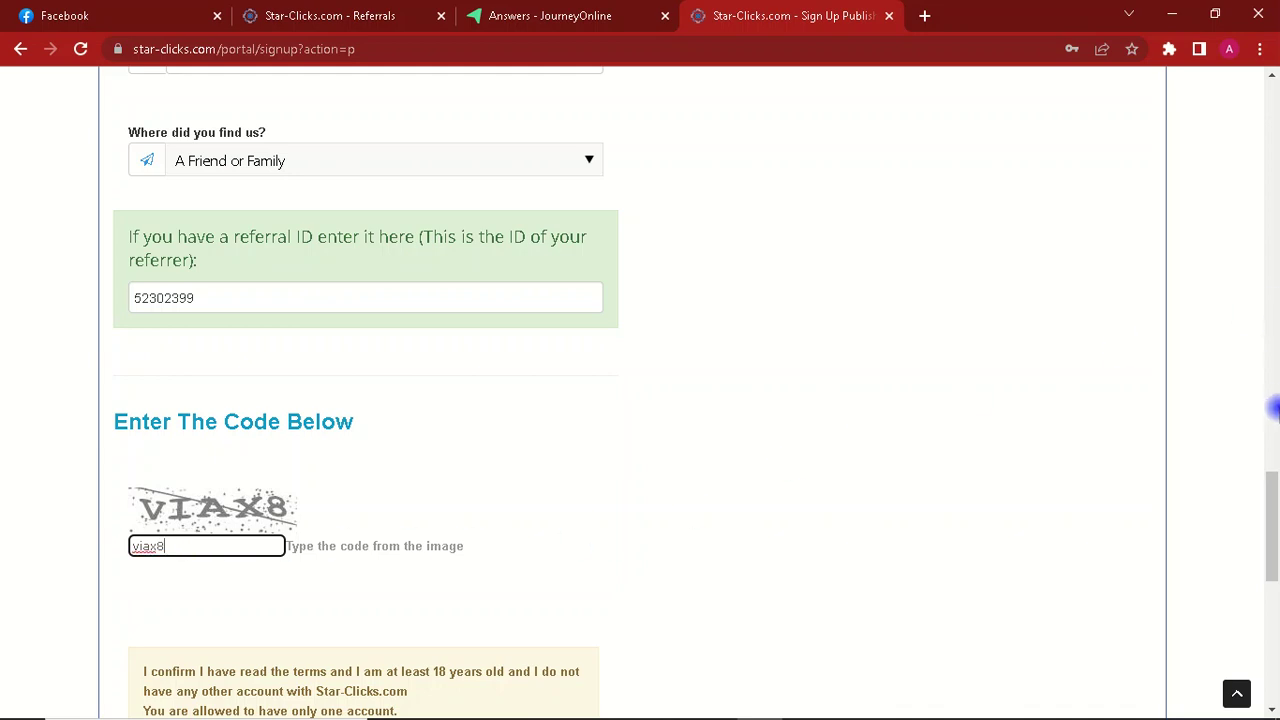
drag(1272, 497, 1271, 523)
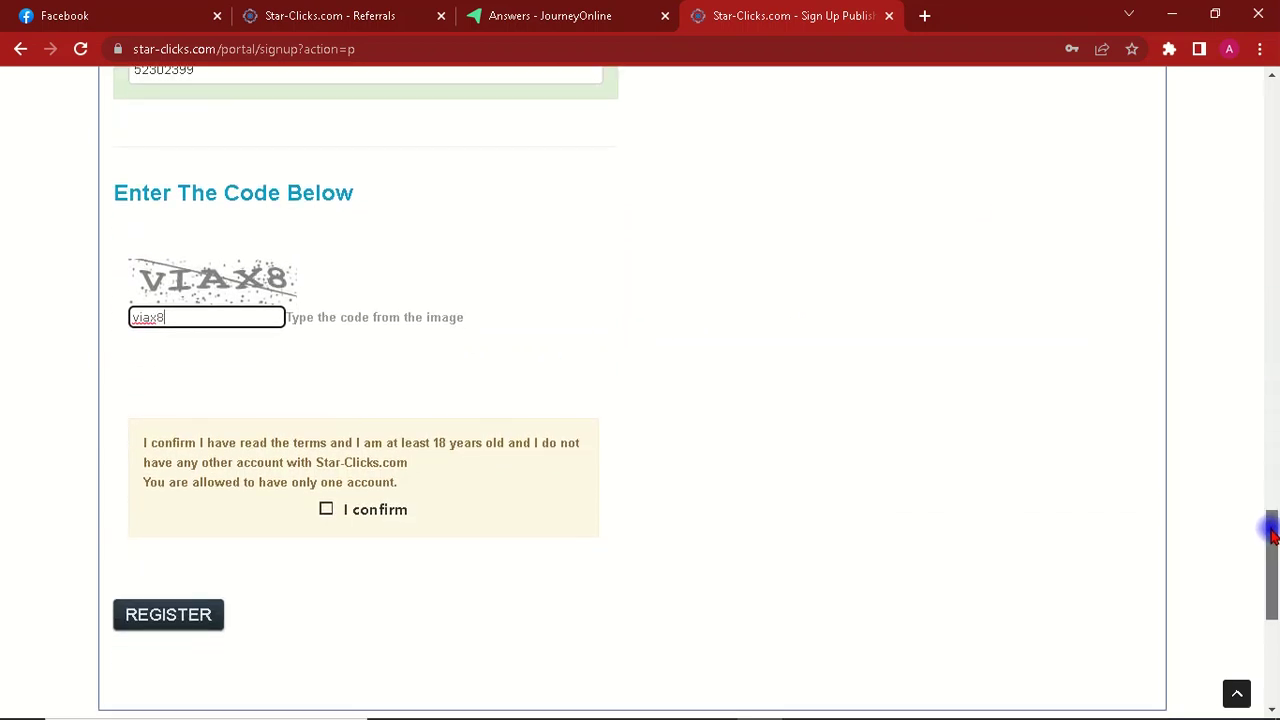
click(327, 510)
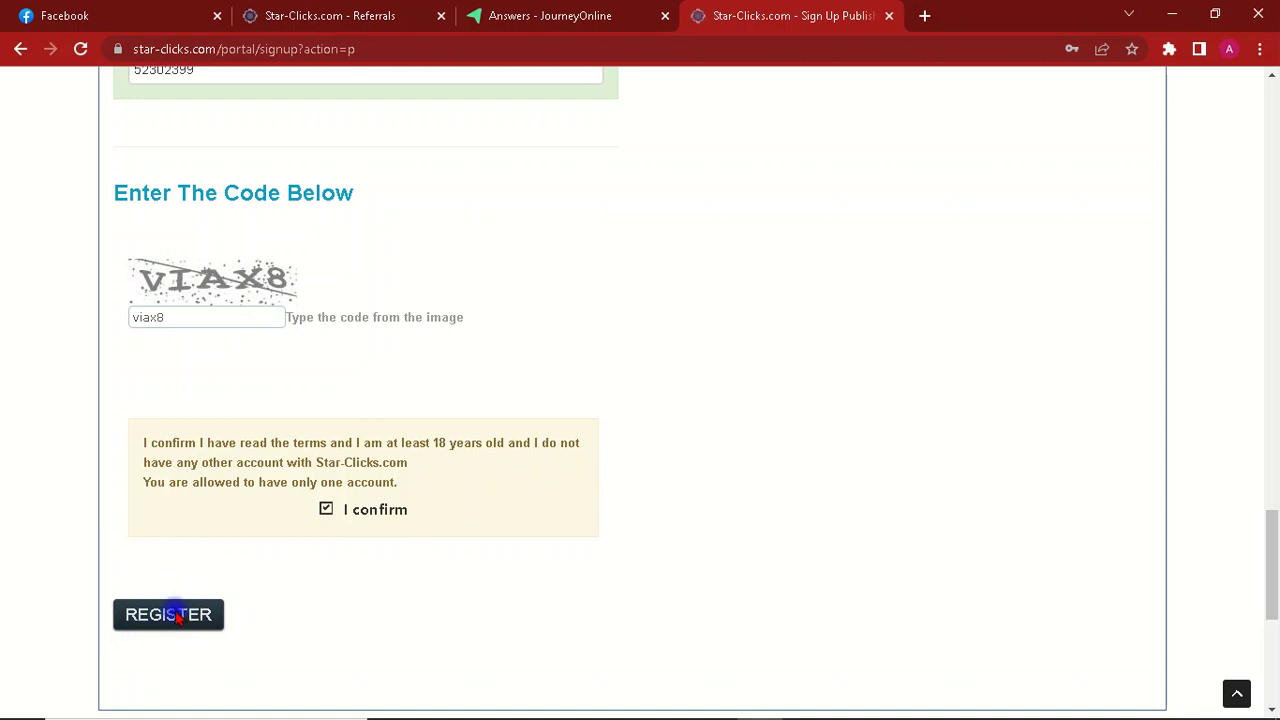
click(176, 617)
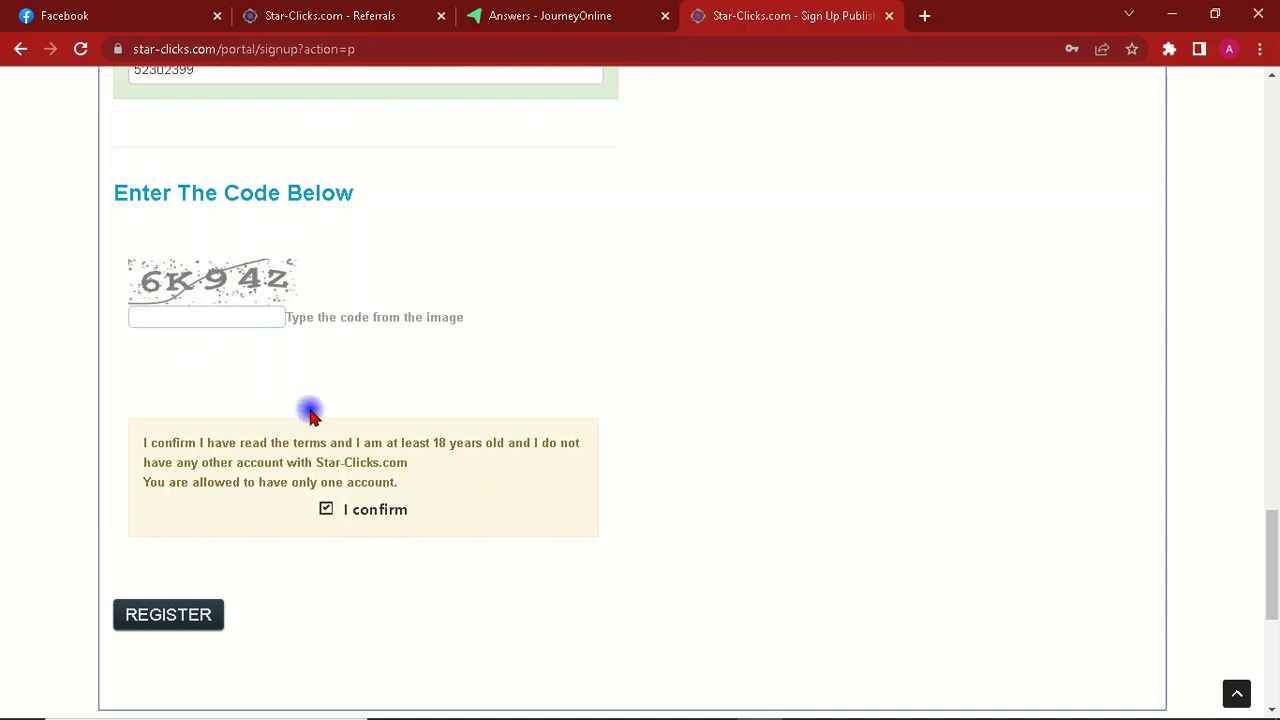
Step: Switch to the Star-Clicks Referrals tab showing the Referral Links section and US$0.83 balance
scroll(310, 410, up, 20)
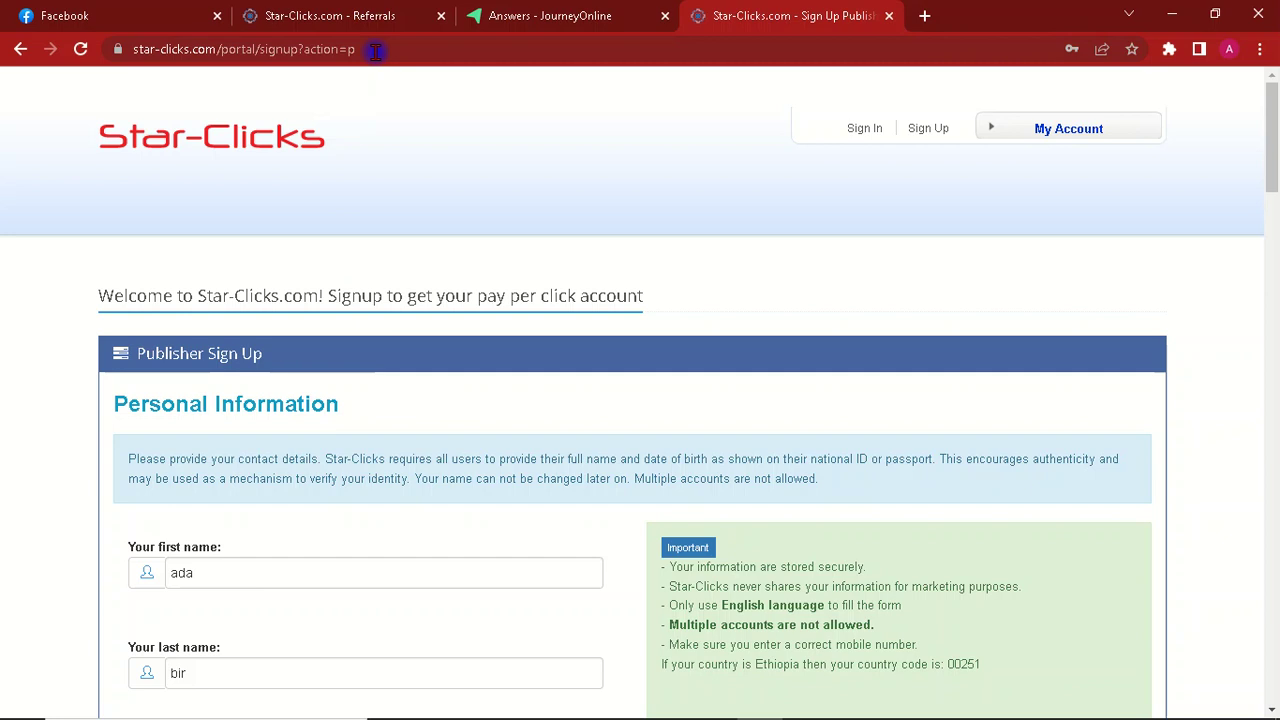
click(340, 16)
scroll(420, 340, up, 3)
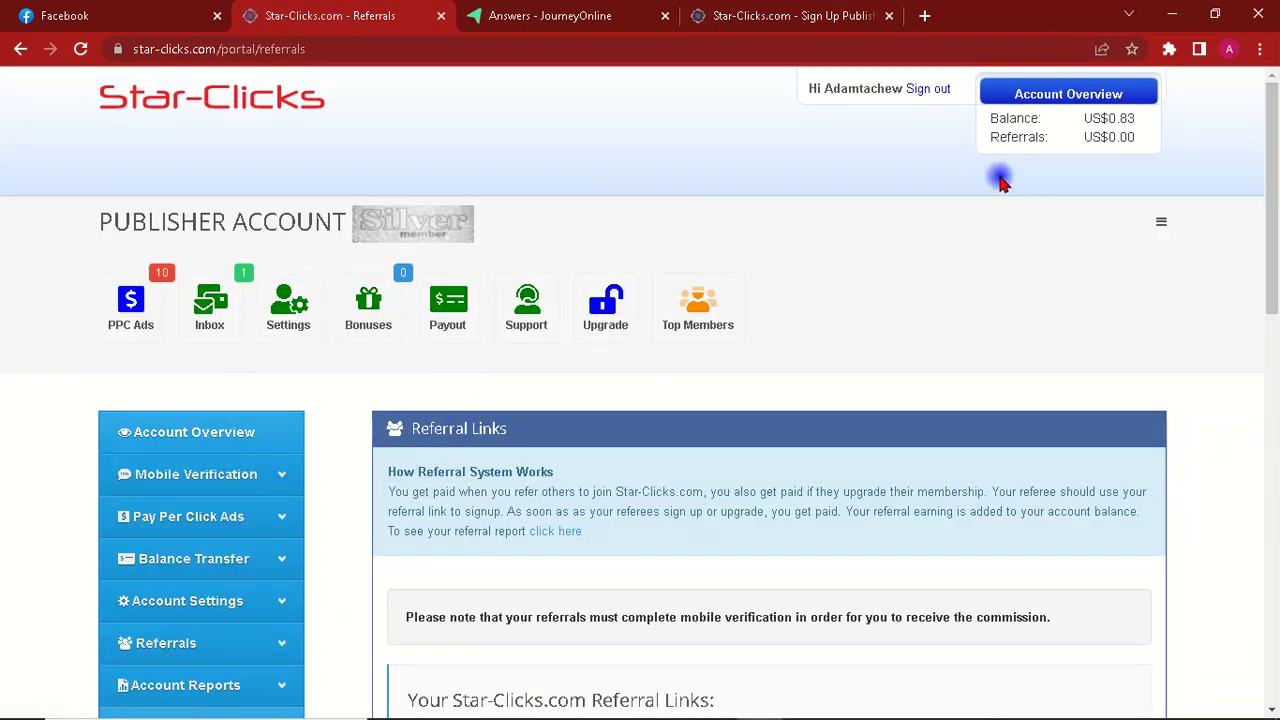
Step: Go to Account Overview and scroll down to the sign-in captcha
click(184, 435)
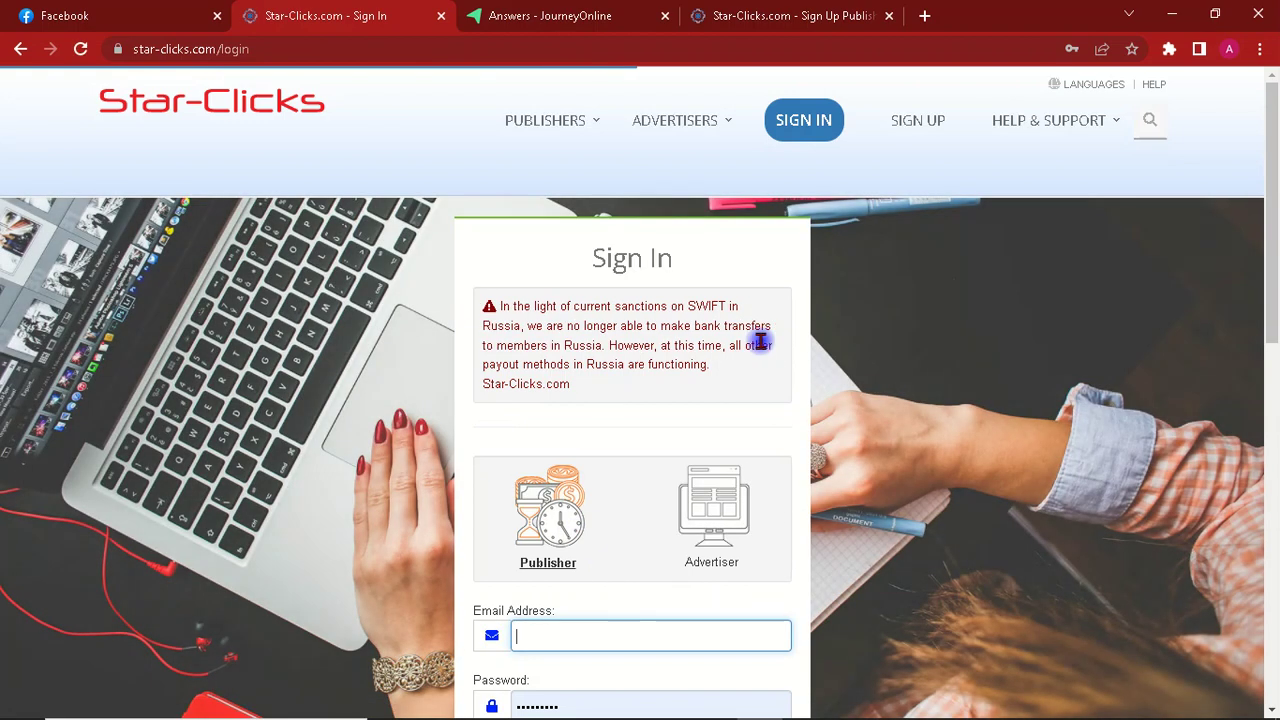
scroll(748, 357, down, 5)
drag(1268, 450, 1272, 390)
drag(1271, 330, 1274, 286)
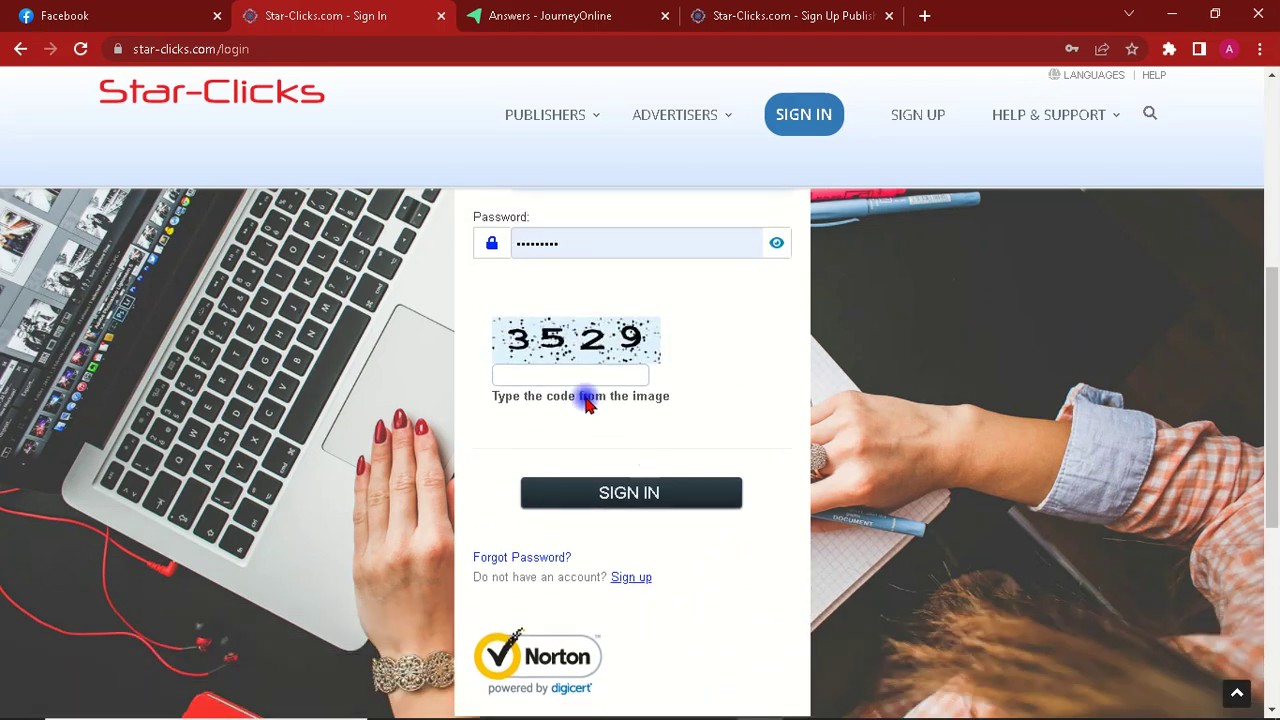
Step: Enter the captcha code '3' and submit the publisher sign-in
click(550, 376)
text(3529)
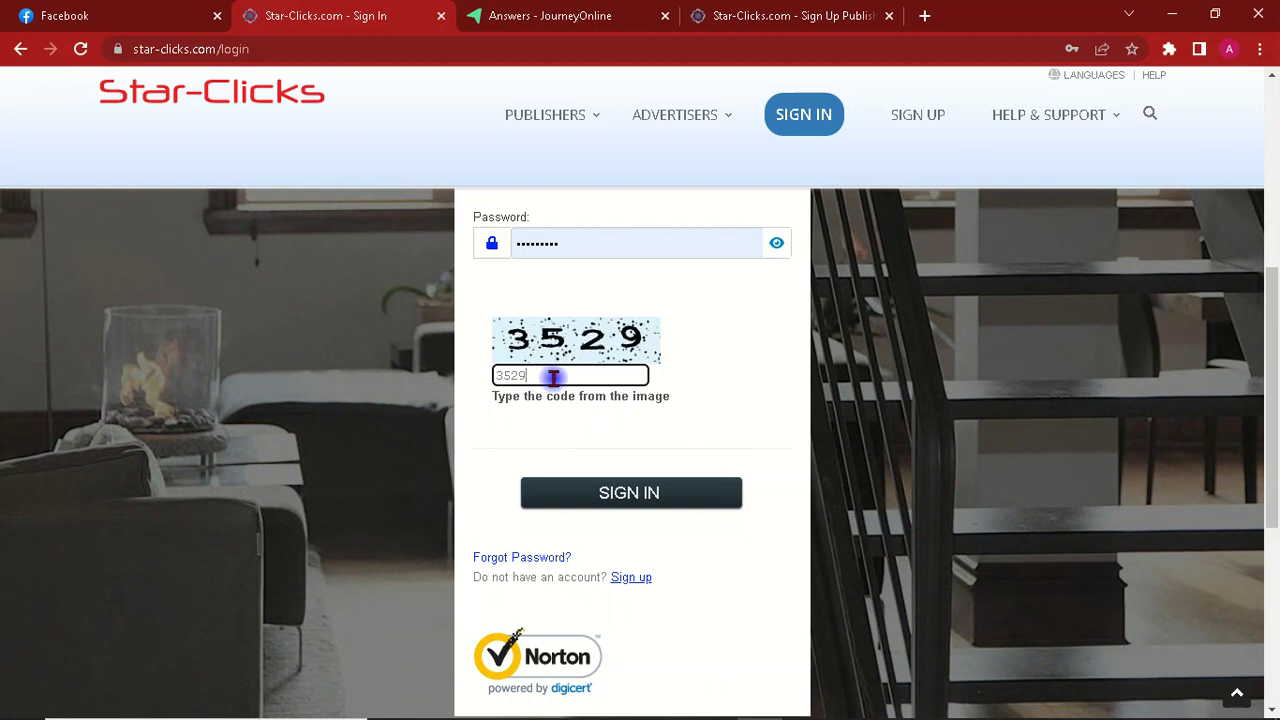
click(625, 495)
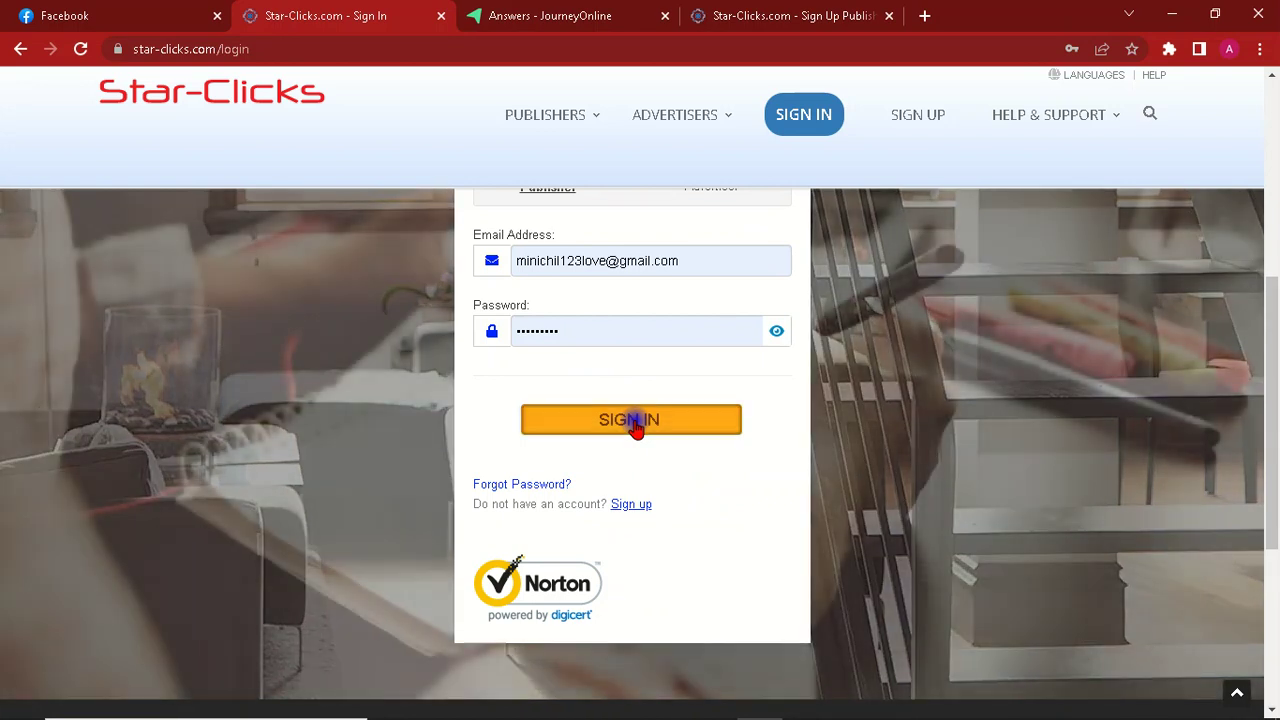
click(634, 423)
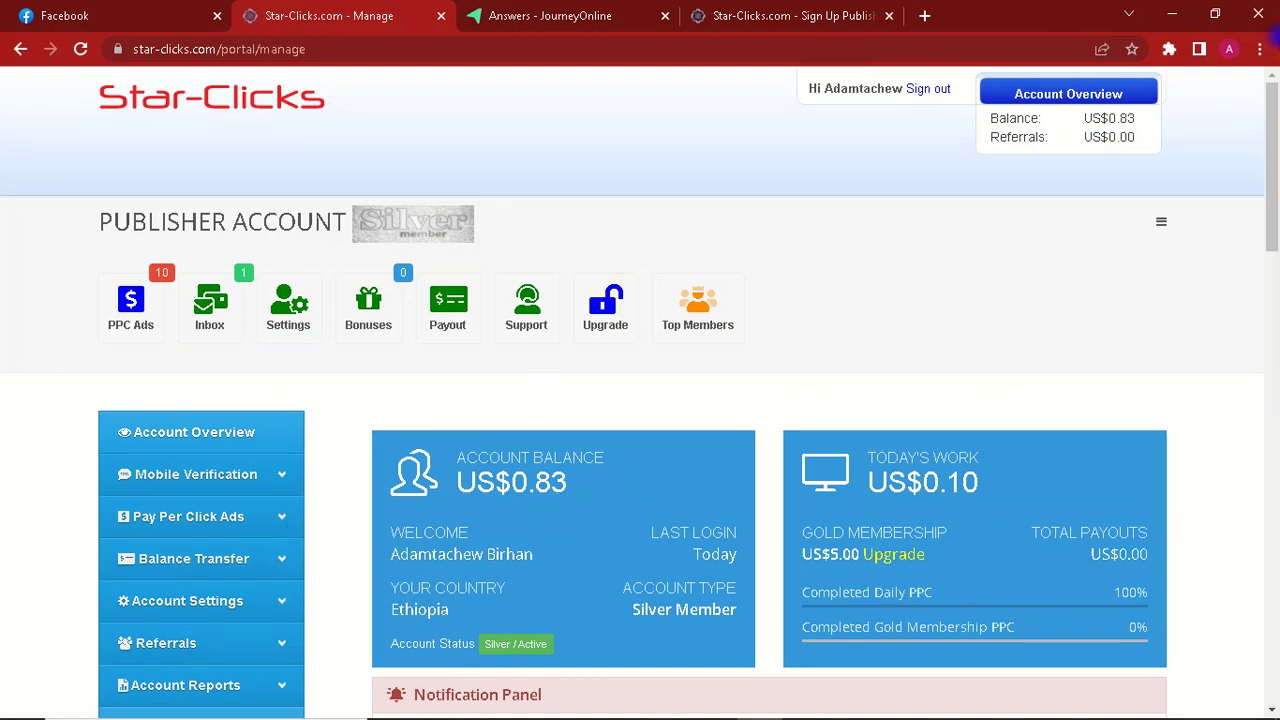
Step: Scroll down the dashboard to the account panels and the Mobile Verification notice
click(1270, 140)
drag(1272, 145, 1271, 155)
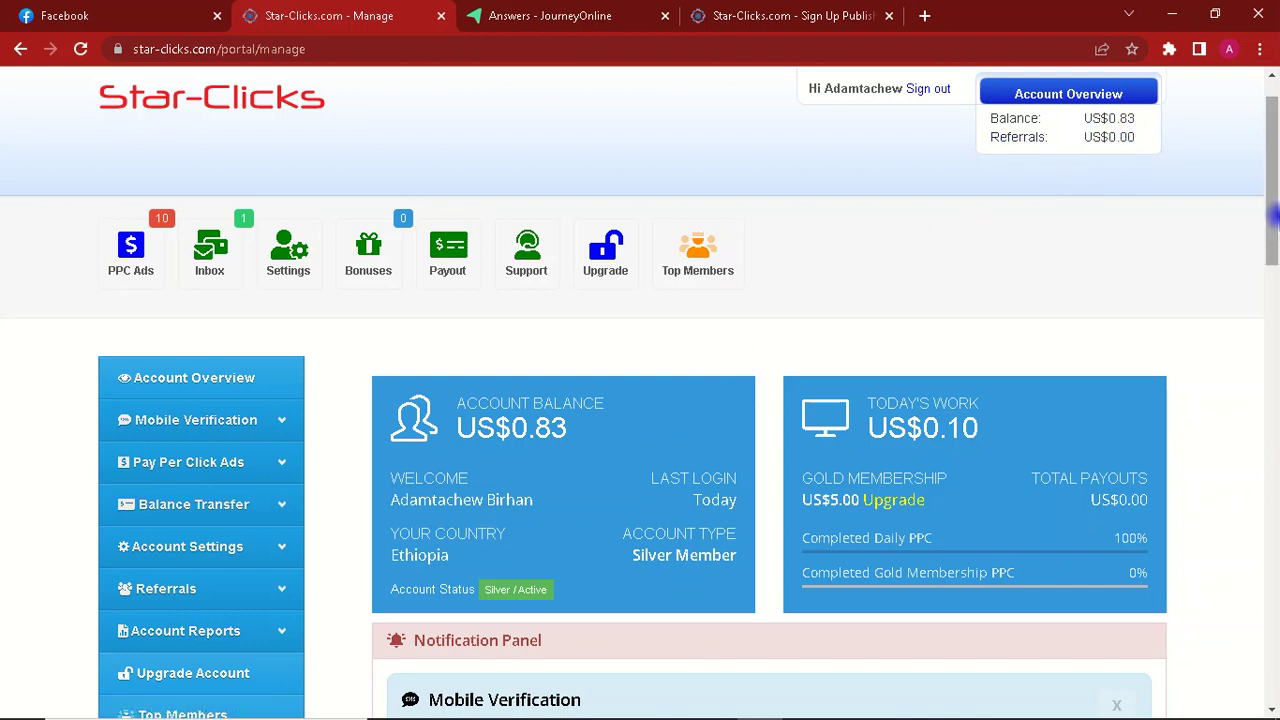
drag(1274, 210, 1275, 262)
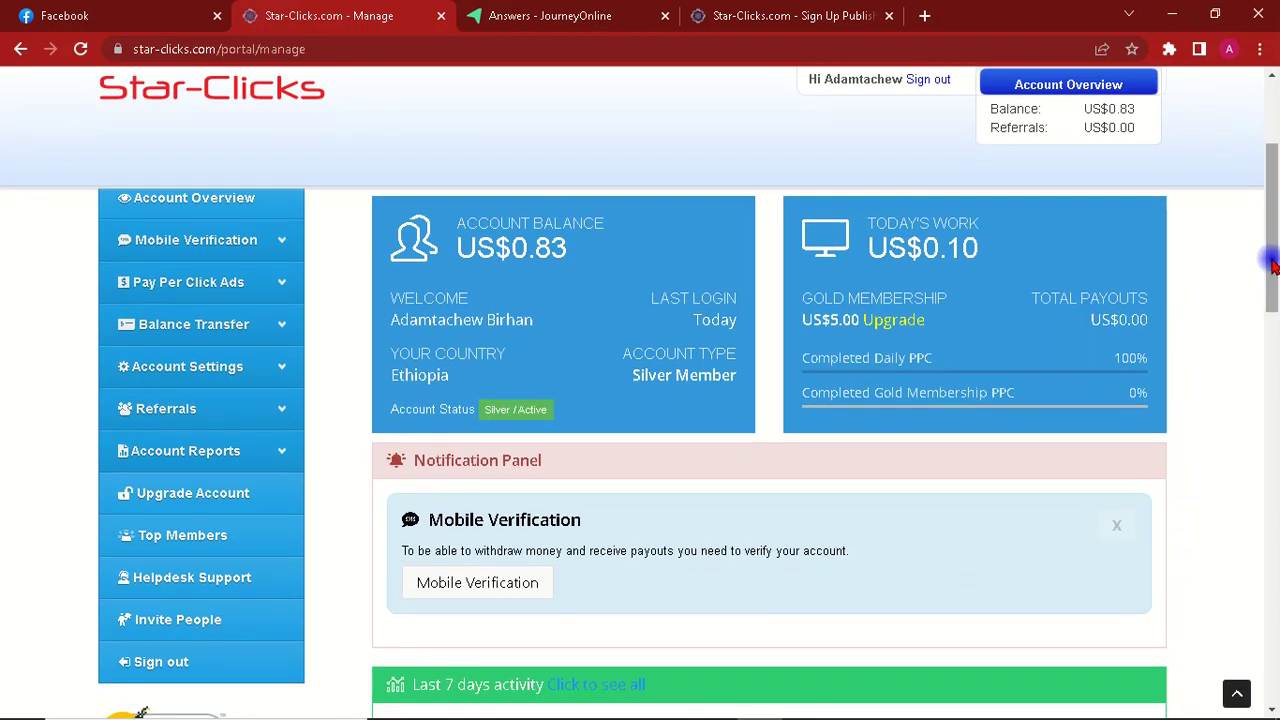